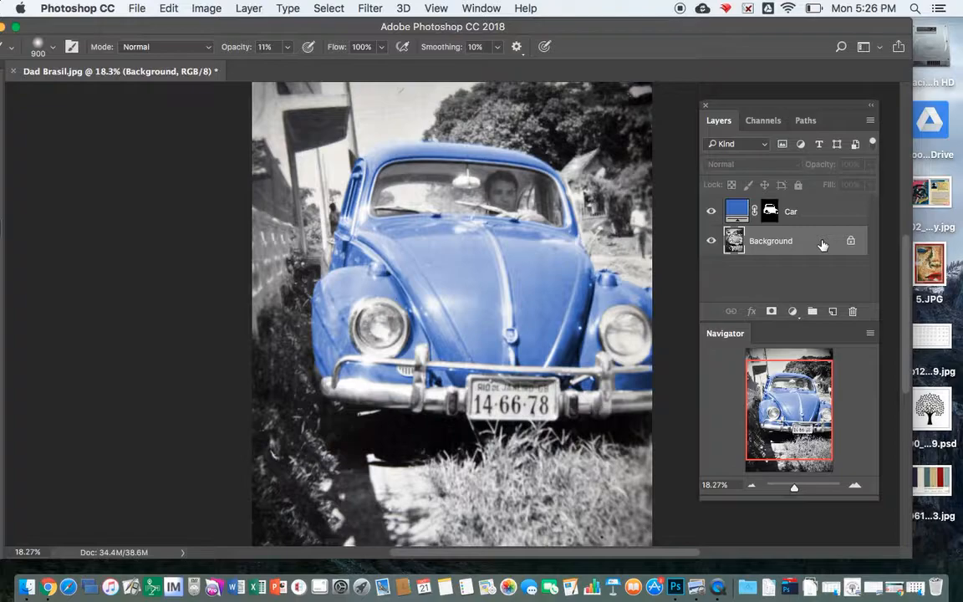
Select the grass and ground around and beneath the car on the Background layer with the Quick Selection tool.
left_click(811, 214)
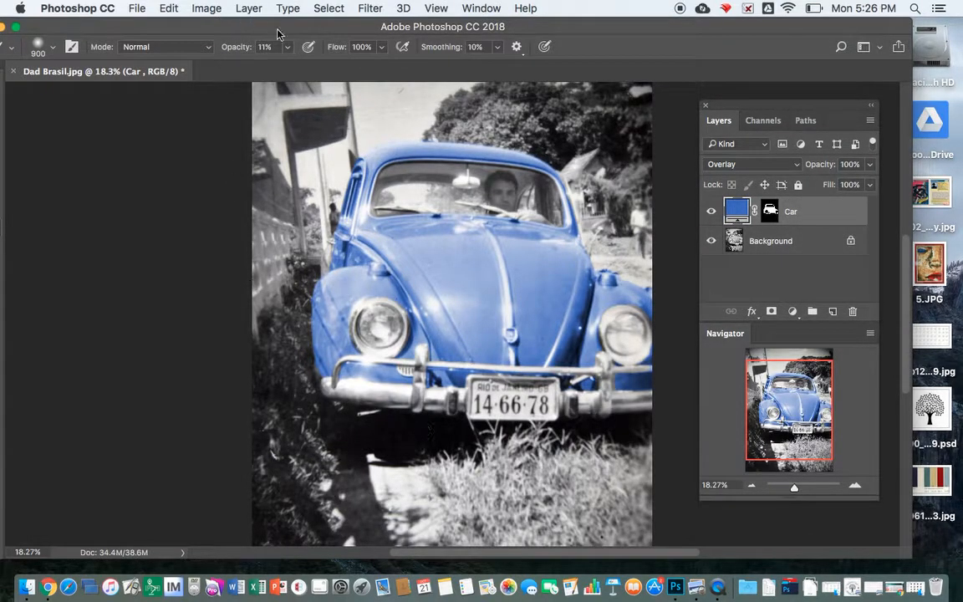
left_click(794, 244)
left_click_drag(342, 26, 403, 13)
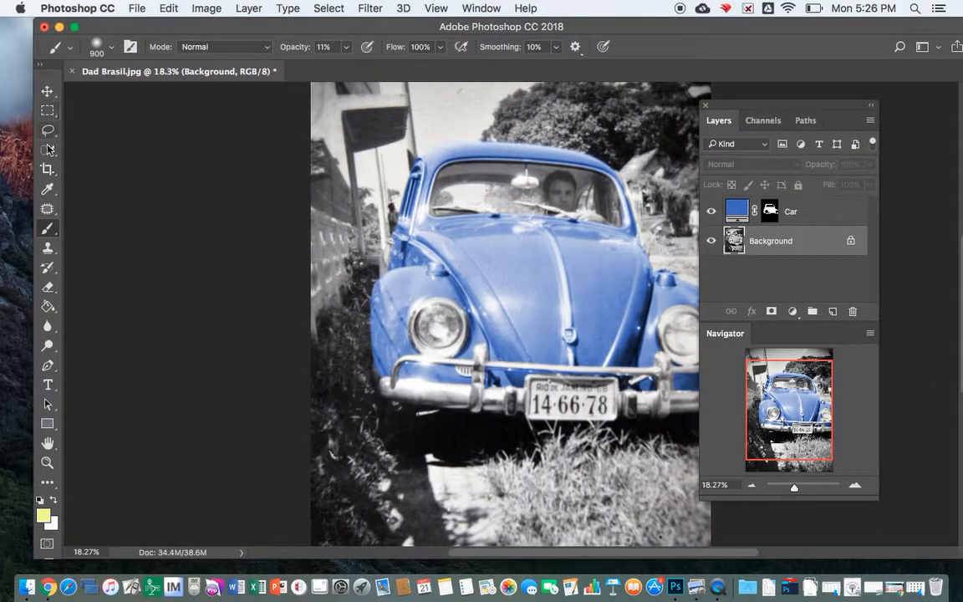
left_click(47, 149)
left_click_drag(335, 19, 195, 9)
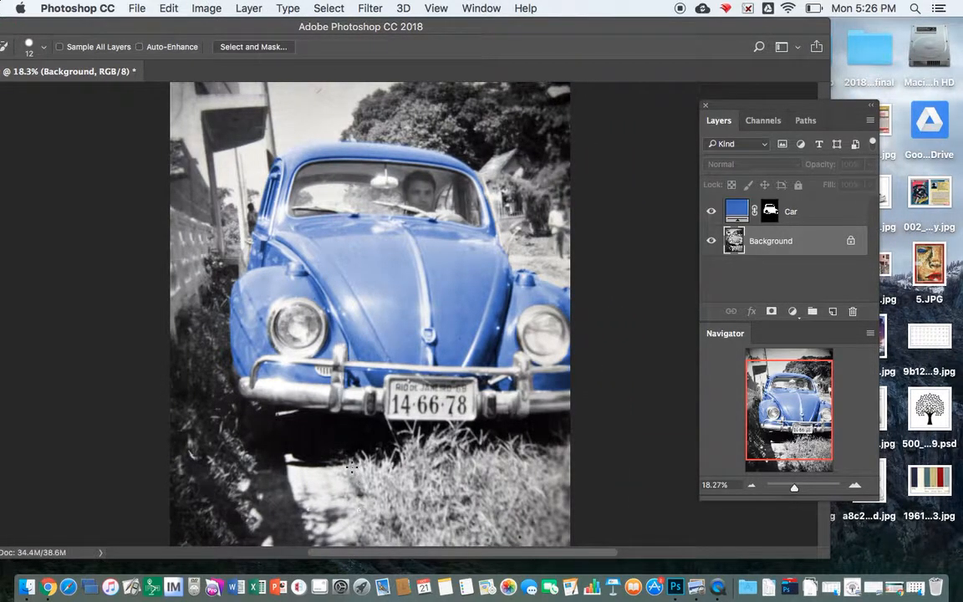
mouse_move(346, 461)
left_mouse_down()
mouse_move(402, 502)
mouse_move(444, 564)
mouse_move(404, 562)
mouse_move(374, 528)
mouse_move(356, 545)
mouse_move(577, 520)
left_mouse_up()
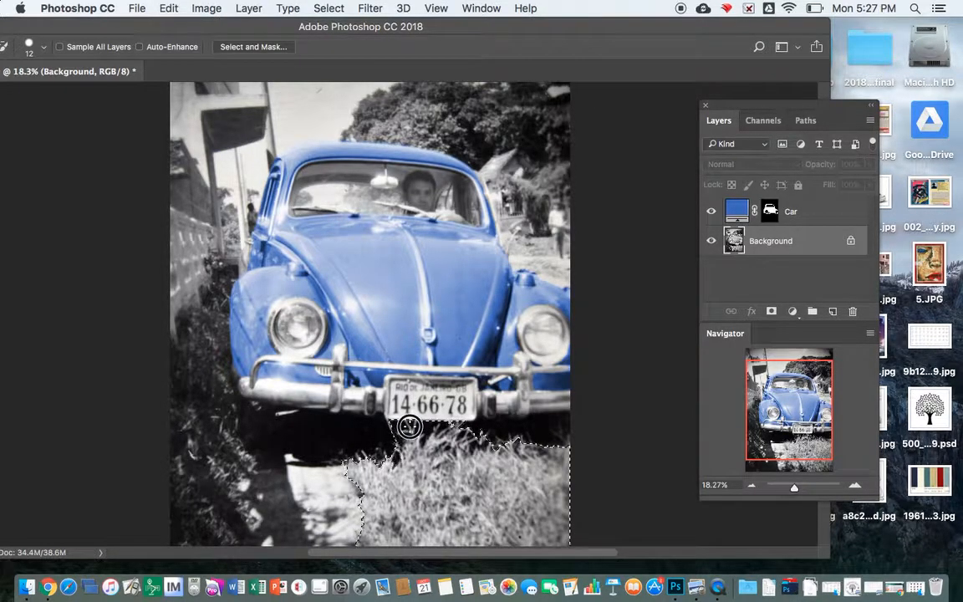
mouse_move(391, 435)
left_mouse_down()
mouse_move(220, 471)
mouse_move(183, 460)
mouse_move(182, 367)
mouse_move(224, 265)
left_mouse_up()
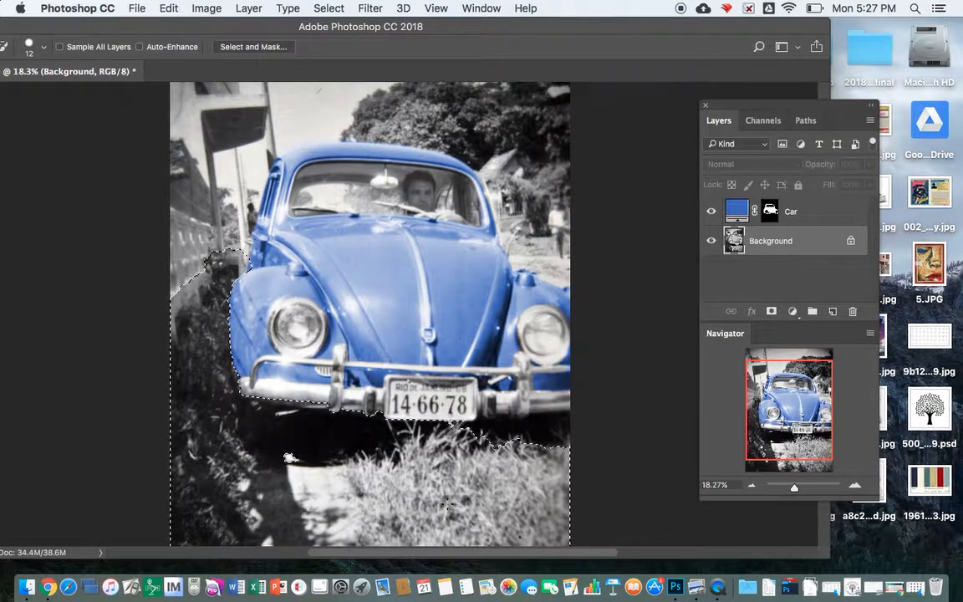
mouse_move(468, 422)
left_mouse_down()
mouse_move(524, 445)
mouse_move(550, 430)
left_mouse_up()
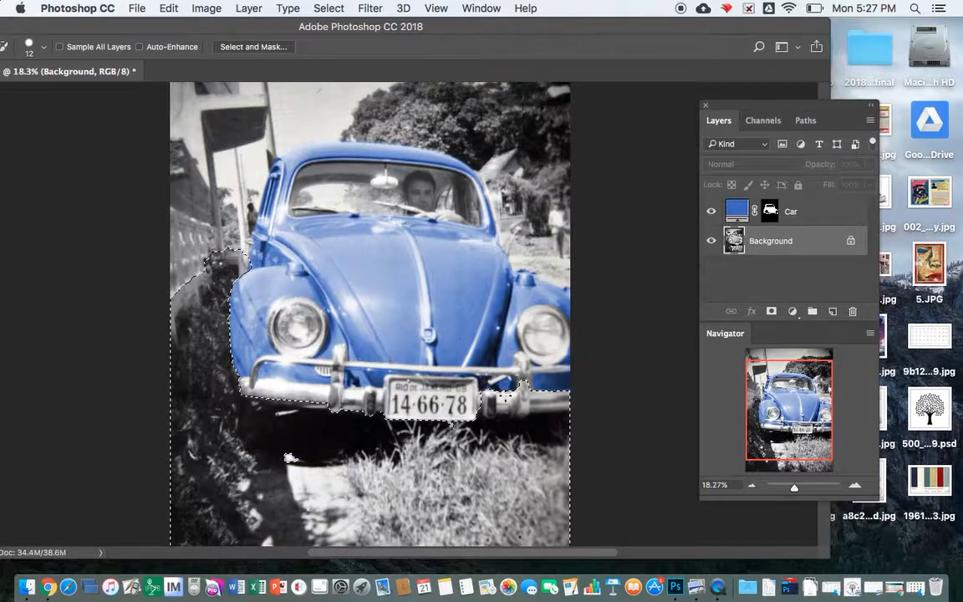
Subtract the front bumper beside the license plate from the ground selection with the Quick Selection tool at size 70.
left_click_drag(794, 486, 797, 487)
left_click_drag(786, 425, 790, 437)
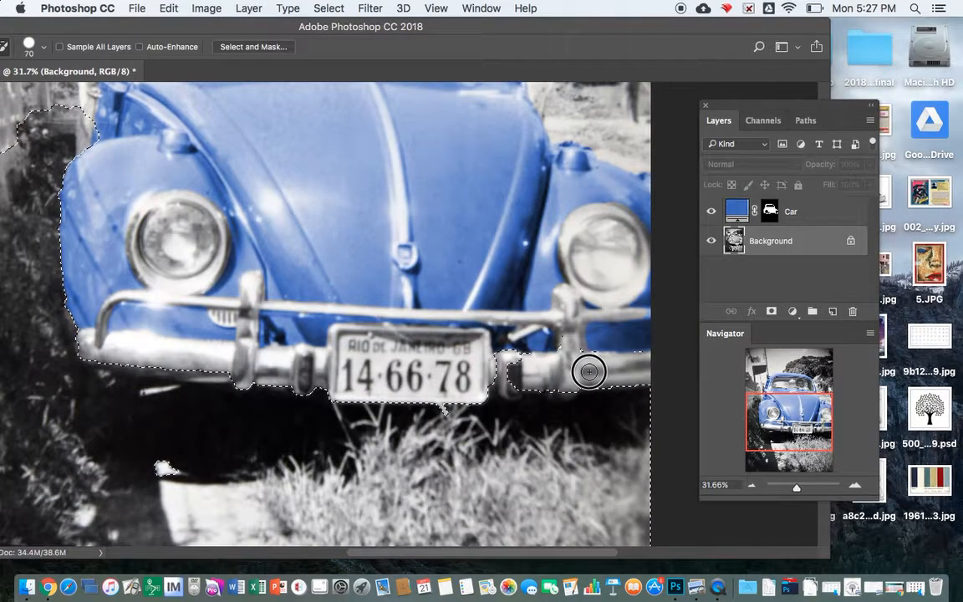
left_click_drag(637, 346, 505, 357)
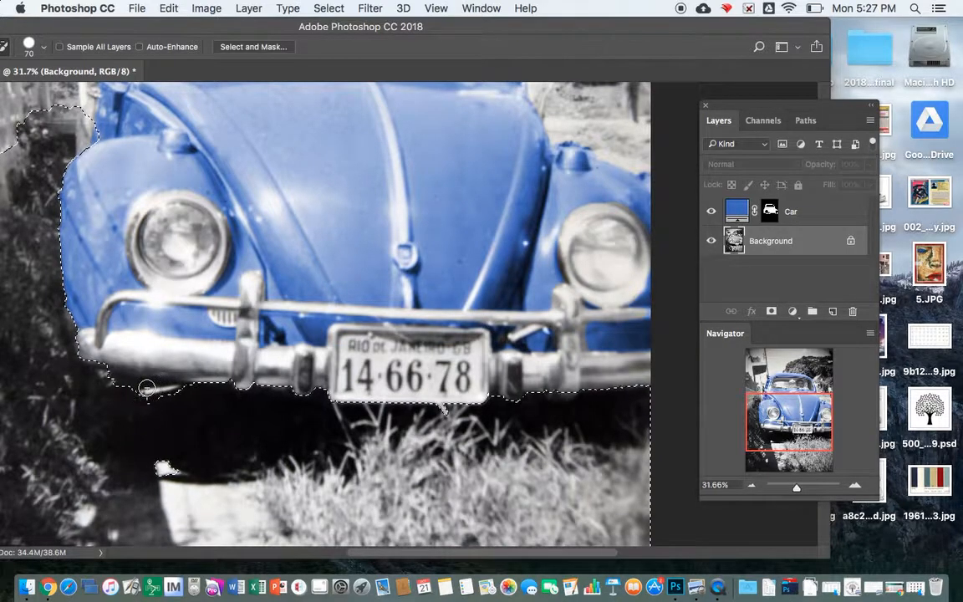
left_click_drag(787, 424, 785, 401)
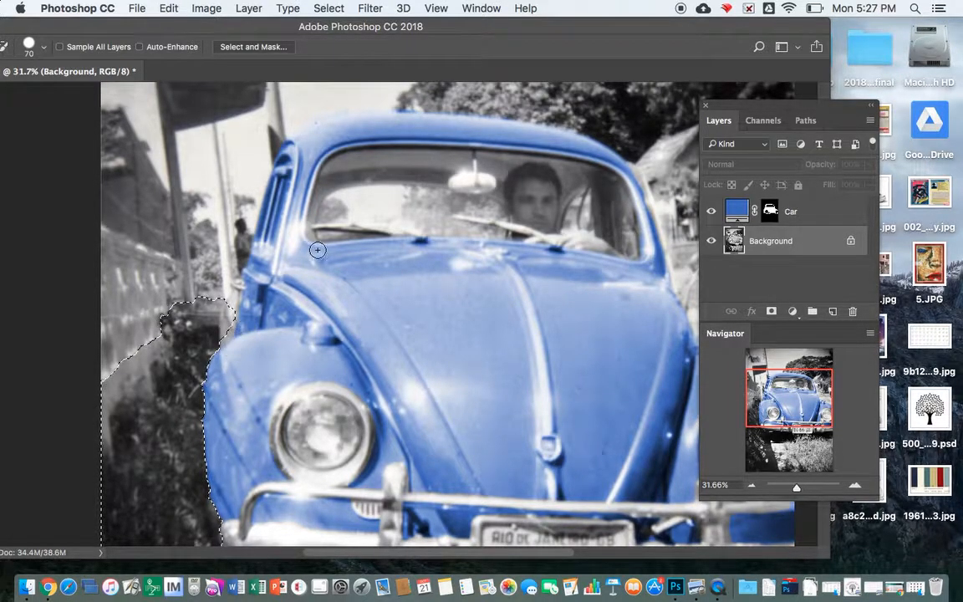
left_click_drag(795, 485, 791, 488)
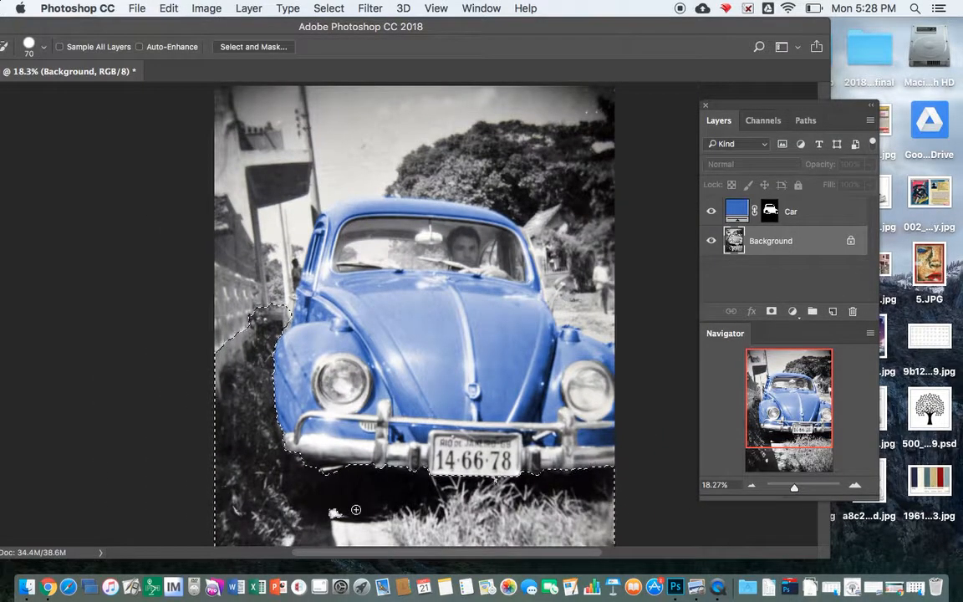
Switch the ground selection to Quick Mask mode and bring up the grass edge beside the car's fender and wall.
double_click(267, 27)
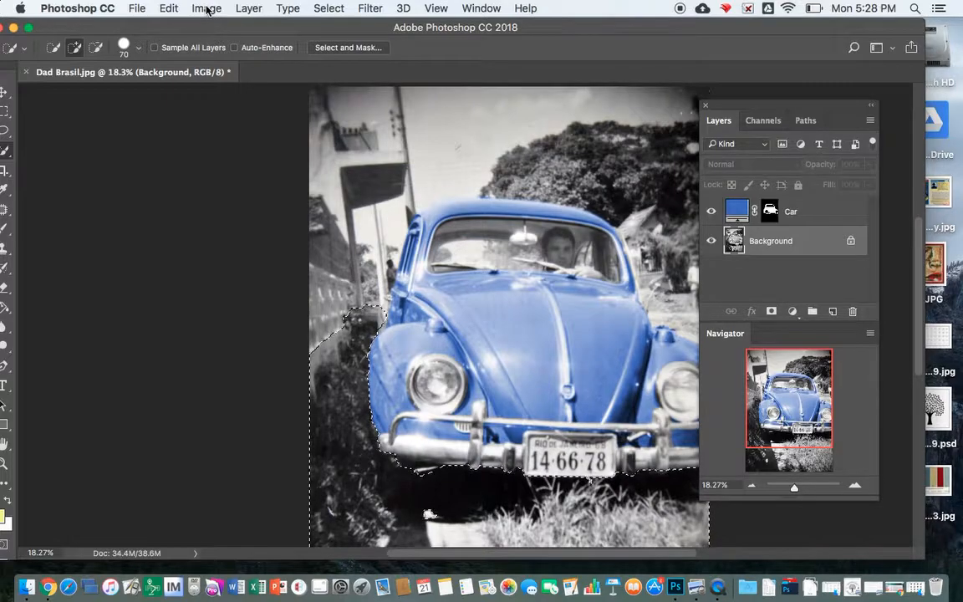
key("q")
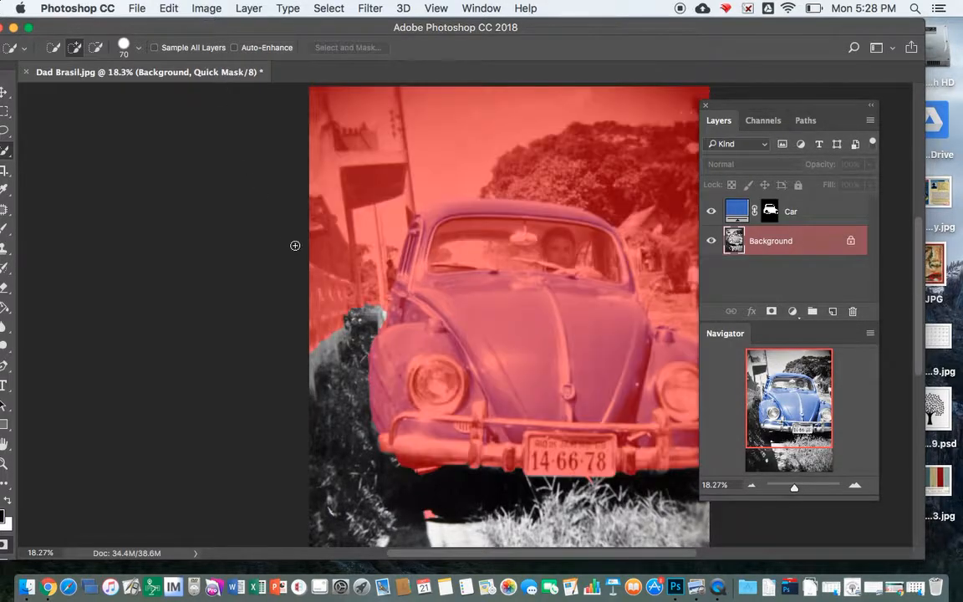
left_click_drag(793, 490, 801, 490)
left_click_drag(778, 407, 753, 395)
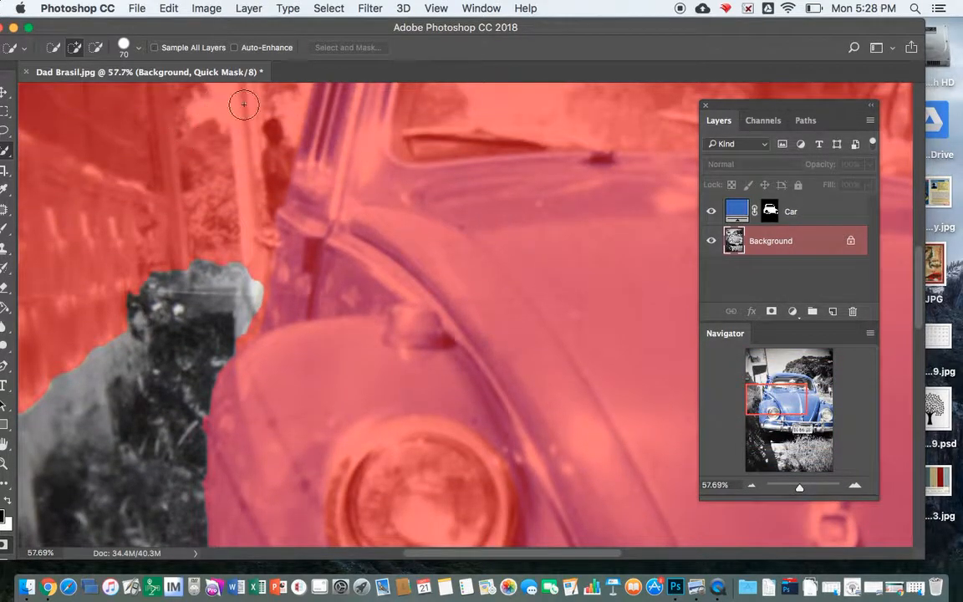
left_click_drag(209, 21, 317, 21)
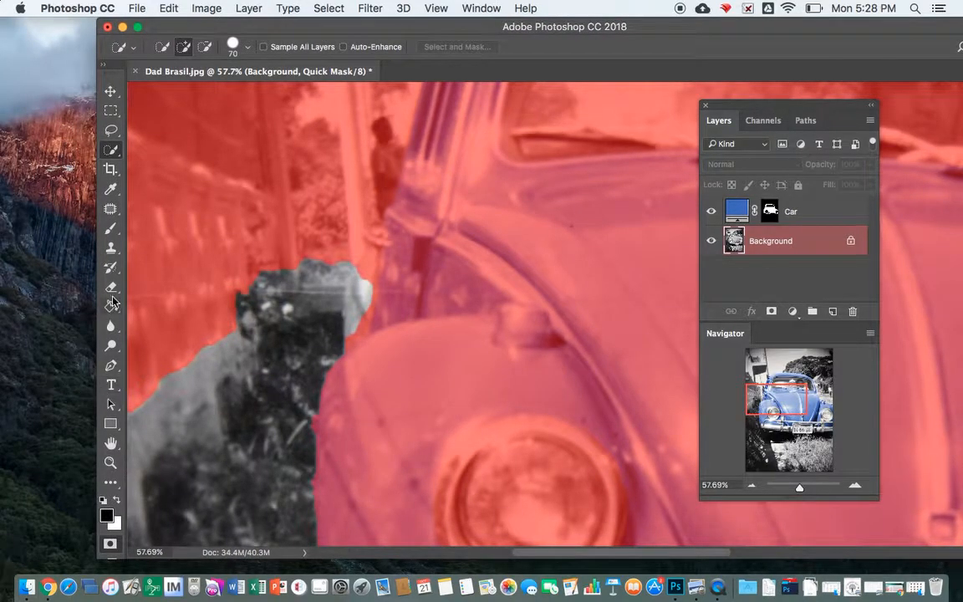
Paint the wall beside the grass out of the selection with a black 175 px Soft Round Pressure Size brush at 100% opacity.
left_click(110, 228)
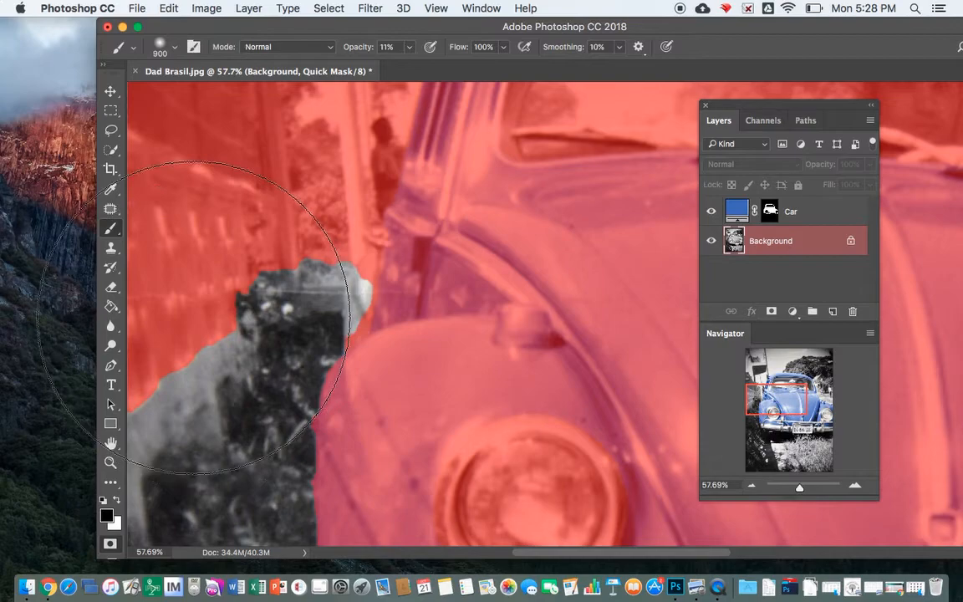
key("bracketleft")
key("bracketleft")
key("bracketleft")
key("bracketleft")
key("bracketleft")
key("bracketleft")
key("bracketleft")
key("bracketleft")
key("bracketleft")
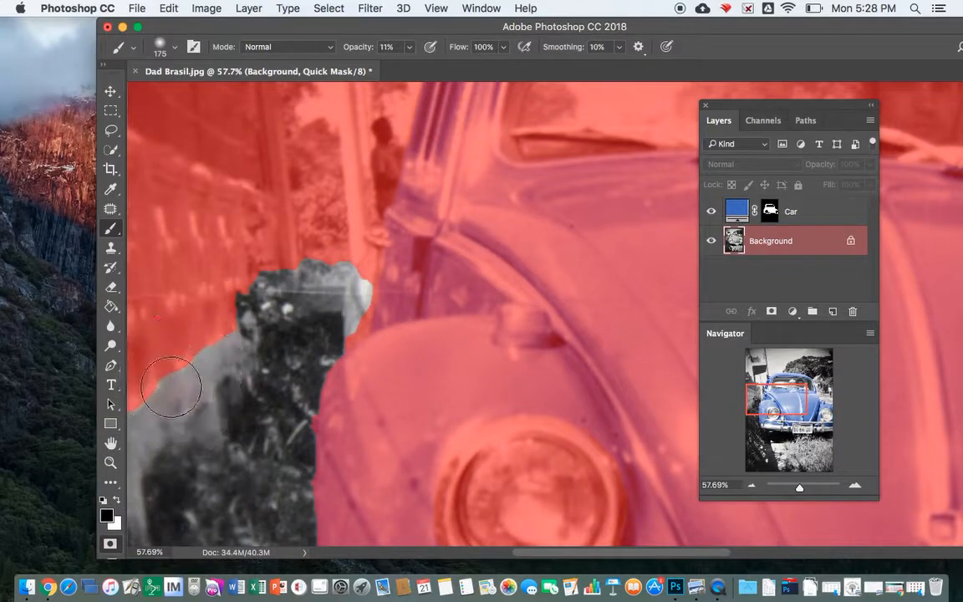
left_click(409, 47)
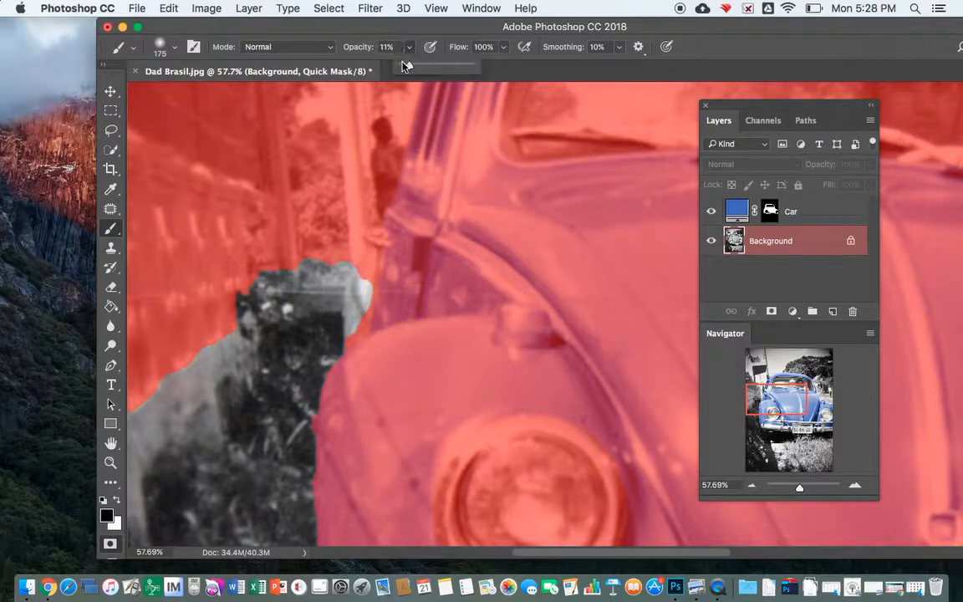
left_click_drag(409, 66, 469, 66)
left_click(162, 46)
left_click(180, 206)
left_click(214, 259)
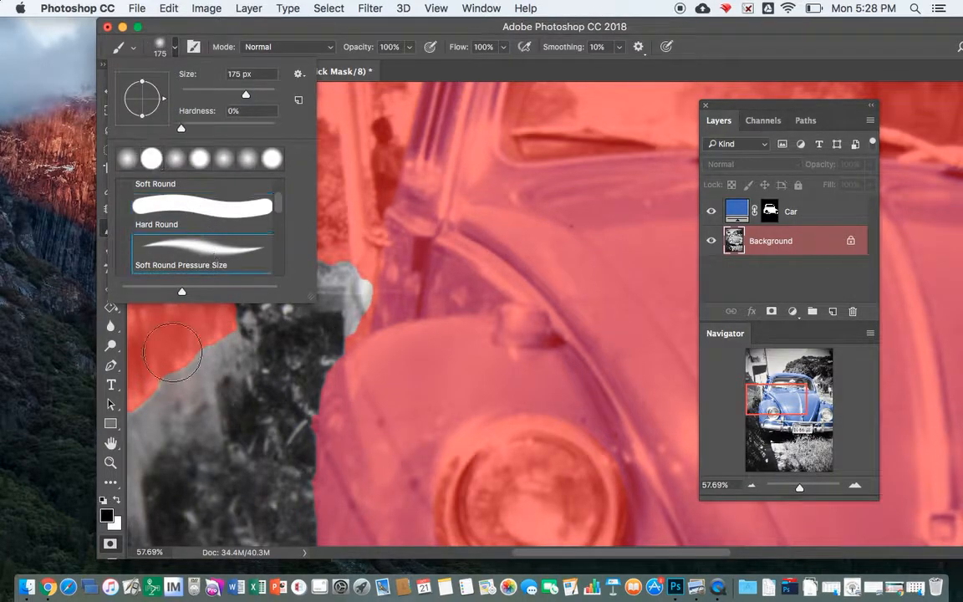
mouse_move(168, 381)
left_mouse_down()
mouse_move(172, 409)
mouse_move(158, 405)
mouse_move(133, 433)
mouse_move(110, 511)
mouse_move(121, 510)
mouse_move(135, 419)
mouse_move(173, 381)
mouse_move(200, 418)
mouse_move(206, 355)
mouse_move(226, 347)
mouse_move(222, 280)
mouse_move(334, 264)
mouse_move(267, 276)
mouse_move(343, 276)
mouse_move(366, 294)
mouse_move(369, 348)
mouse_move(376, 260)
left_mouse_up()
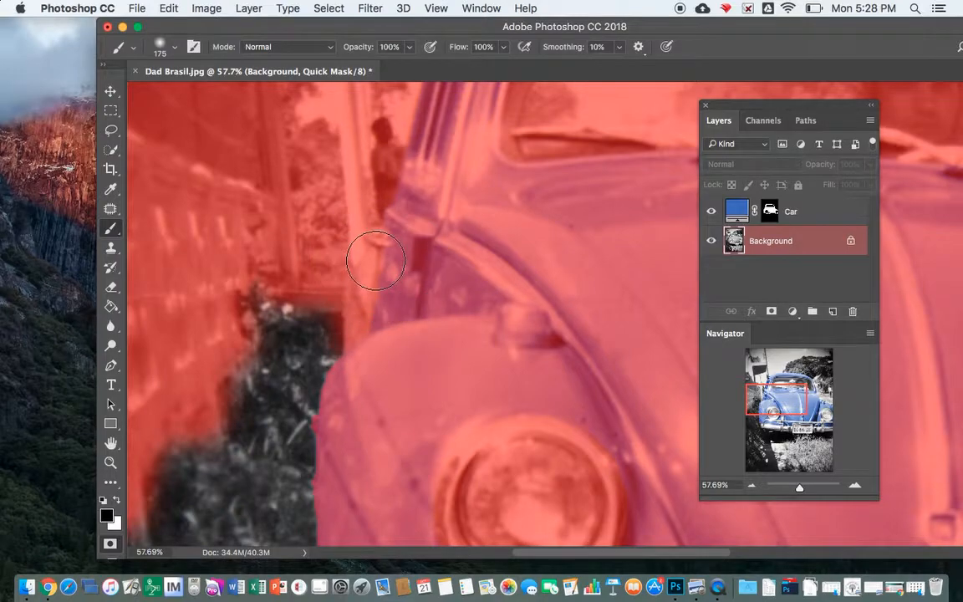
Paint with white at brush size 70 to add the masked shadow area beneath the bumper's end to the selection.
mouse_move(770, 391)
left_mouse_down()
mouse_move(787, 431)
mouse_move(774, 424)
left_mouse_up()
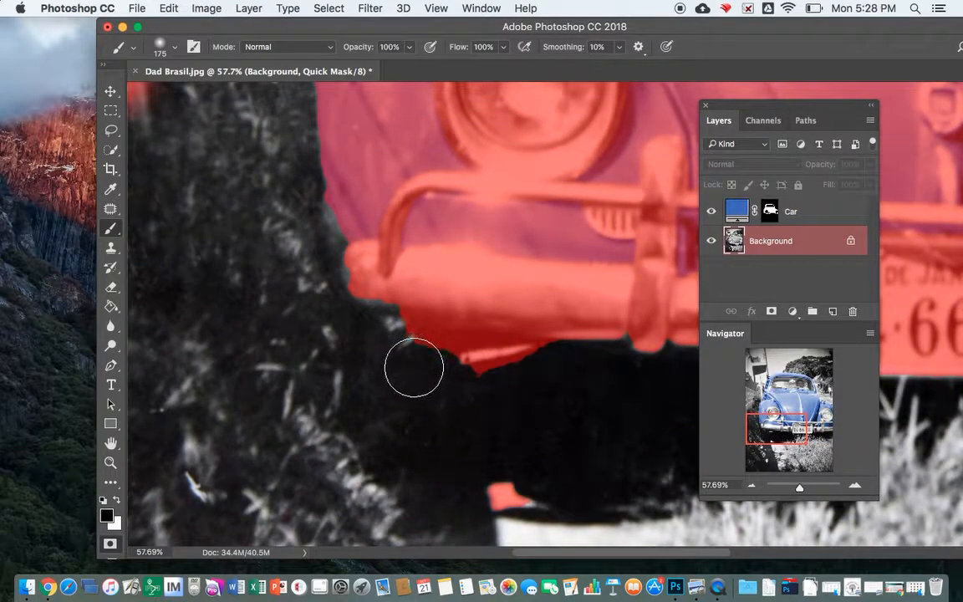
key("bracketleft")
key("bracketleft")
key("bracketleft")
key("bracketleft")
key("bracketleft")
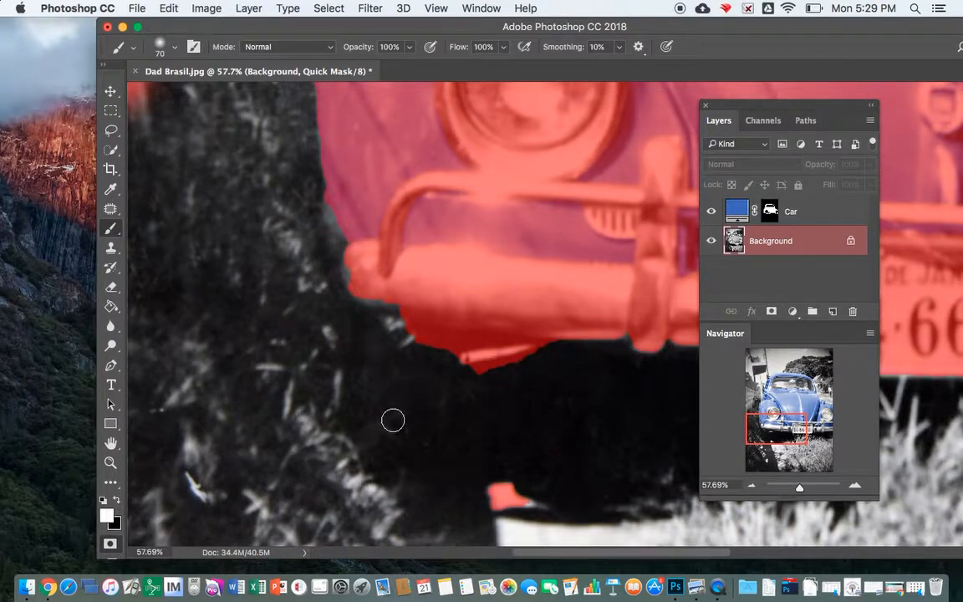
mouse_move(452, 347)
left_mouse_down()
mouse_move(411, 343)
mouse_move(451, 349)
mouse_move(446, 373)
mouse_move(465, 379)
mouse_move(572, 357)
left_mouse_up()
Clean up the mask edge under the license plate and along the rest of the bumper with the white brush.
left_click_drag(764, 408, 825, 433)
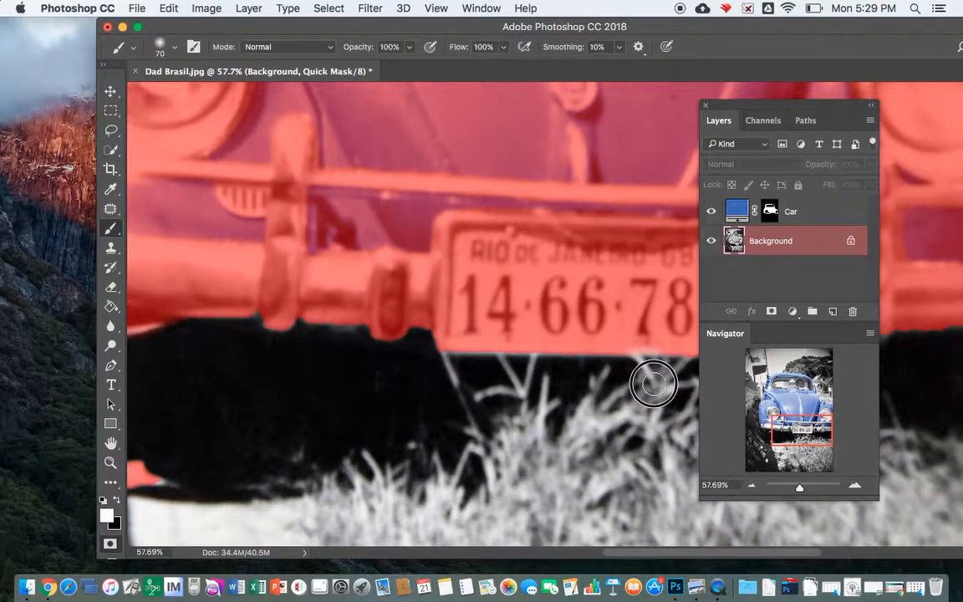
left_click_drag(741, 104, 304, 97)
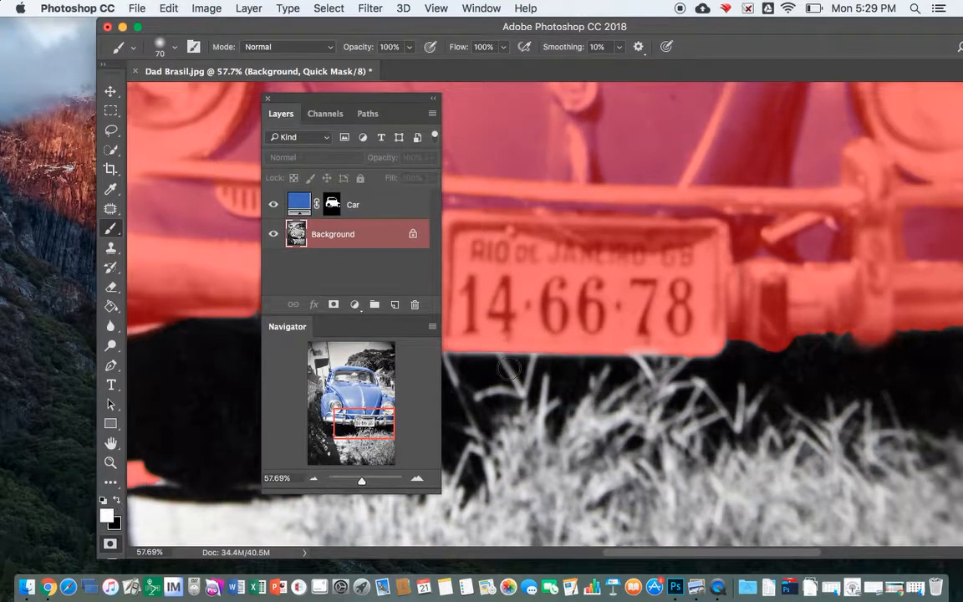
left_click_drag(362, 425, 416, 357)
left_click_drag(365, 480, 357, 480)
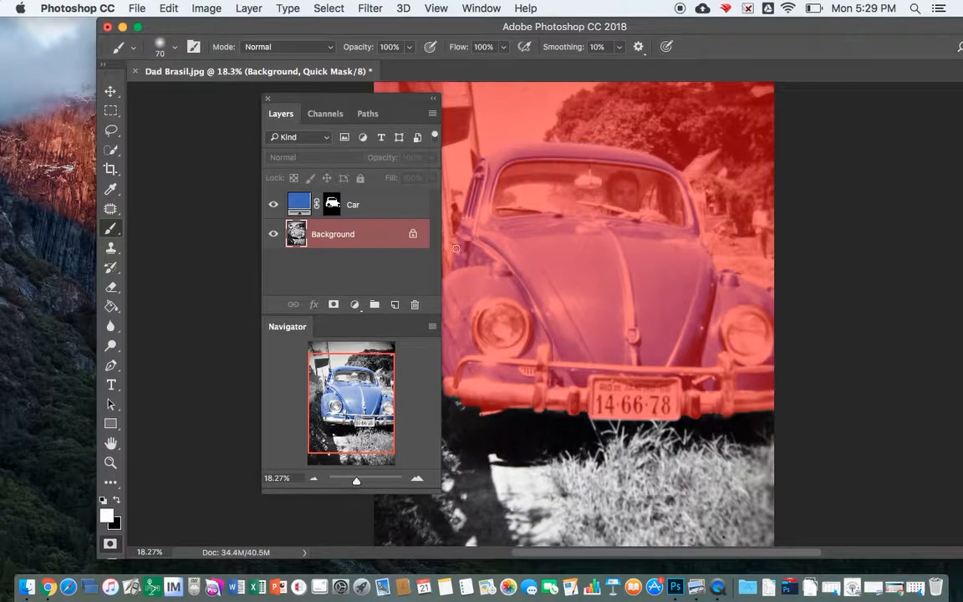
Move the floating panels off the photo and leave Quick Mask mode to get the ground selection back.
left_click_drag(320, 104, 875, 119)
left_click_drag(699, 26, 615, 21)
key("q")
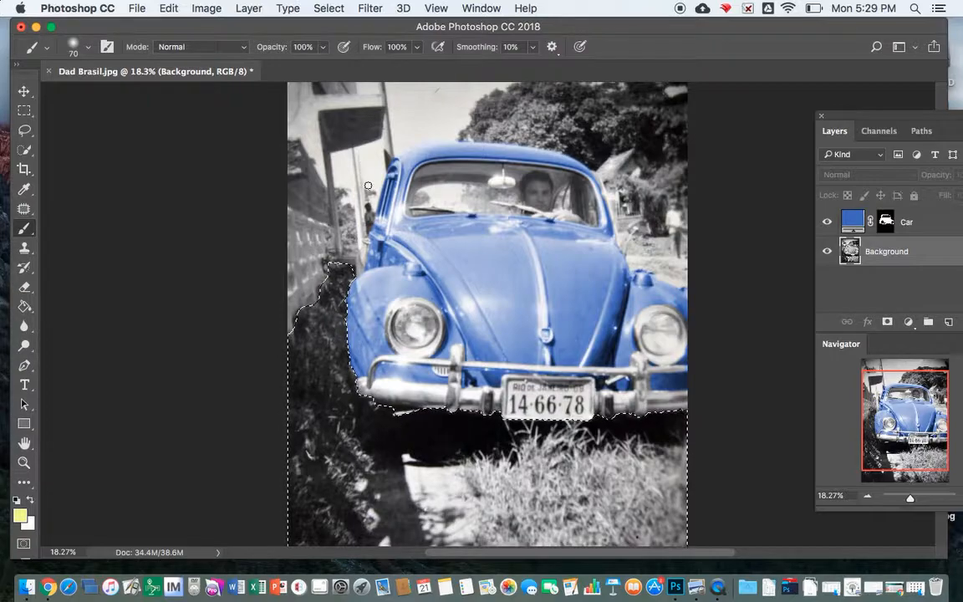
Refine the edge of the ground selection with Smart Radius on, a 6.5 px radius and Smooth at 6.
left_click(322, 8)
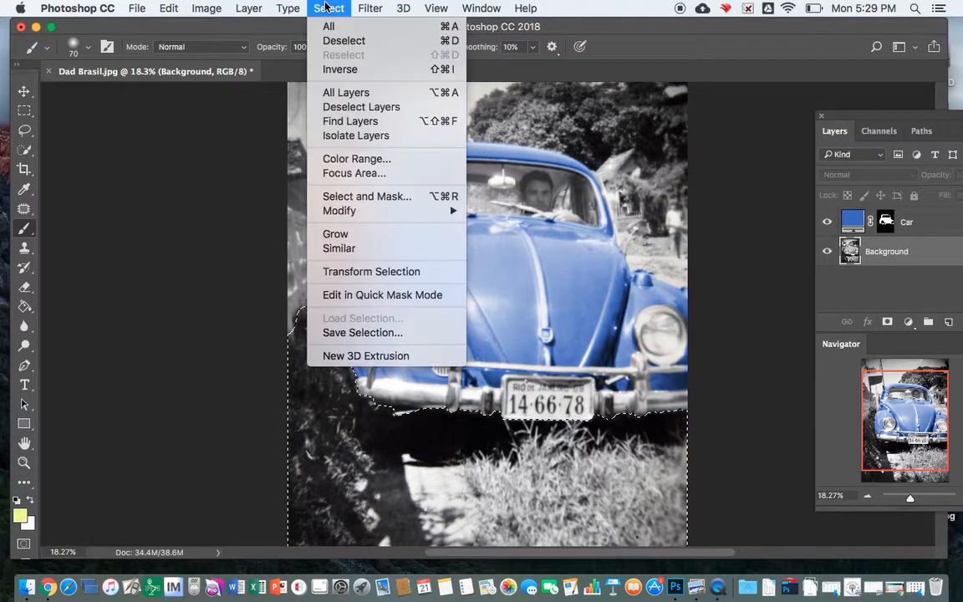
left_click(359, 196, "shift")
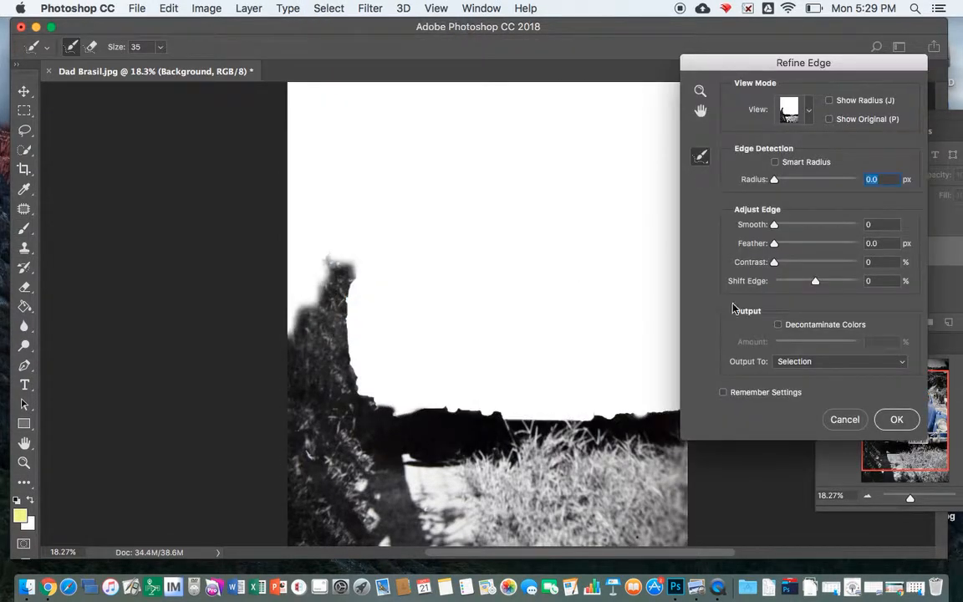
left_click_drag(774, 182, 786, 182)
left_click_drag(791, 181, 799, 179)
left_click_drag(775, 225, 780, 224)
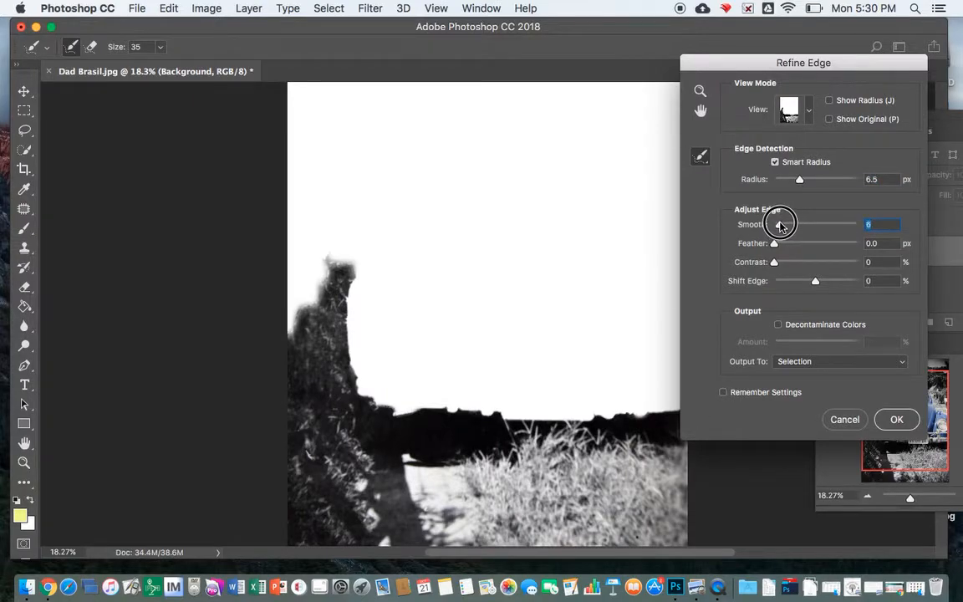
left_click(898, 418)
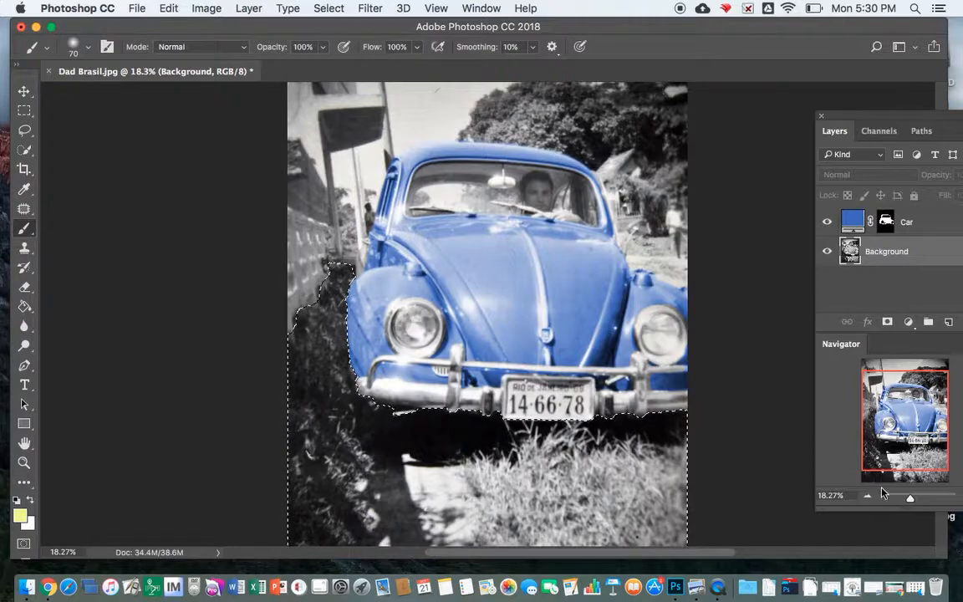
Add a Solid Color fill layer in dark green #516e38 over the selected ground.
left_click(908, 322)
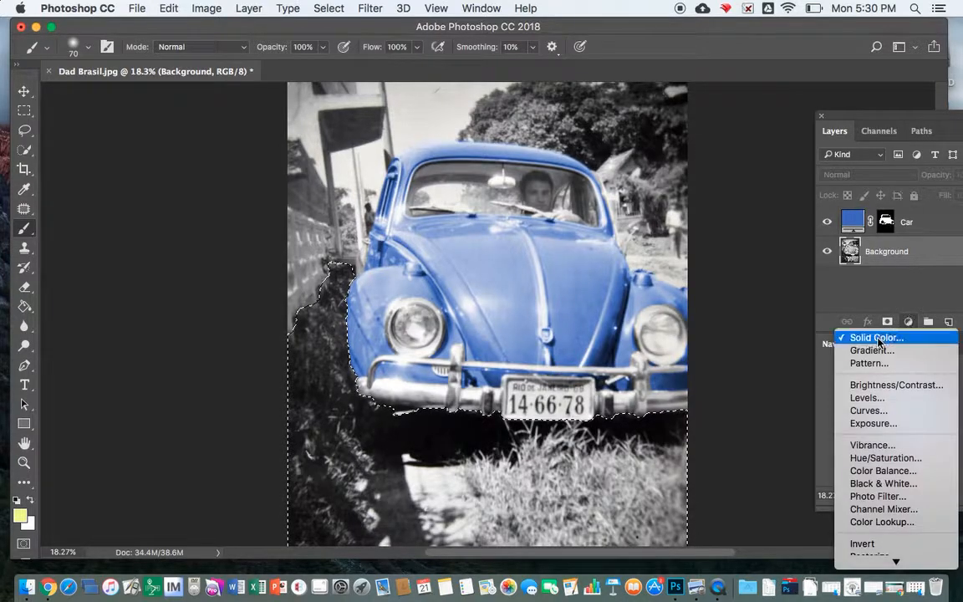
left_click(878, 338)
left_click_drag(659, 264, 626, 273)
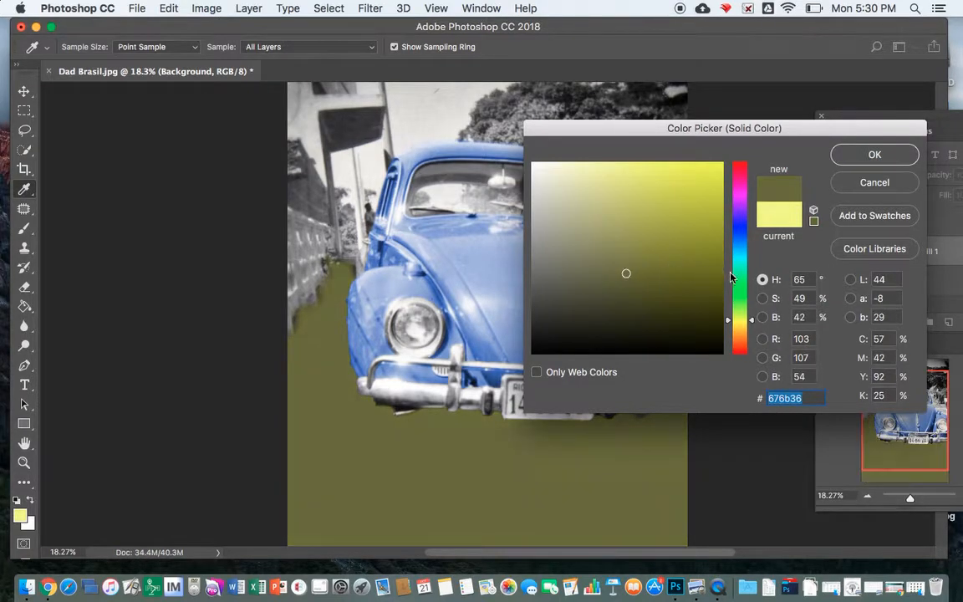
mouse_move(729, 322)
left_mouse_down()
mouse_move(729, 299)
mouse_move(729, 307)
left_mouse_up()
left_click(628, 224)
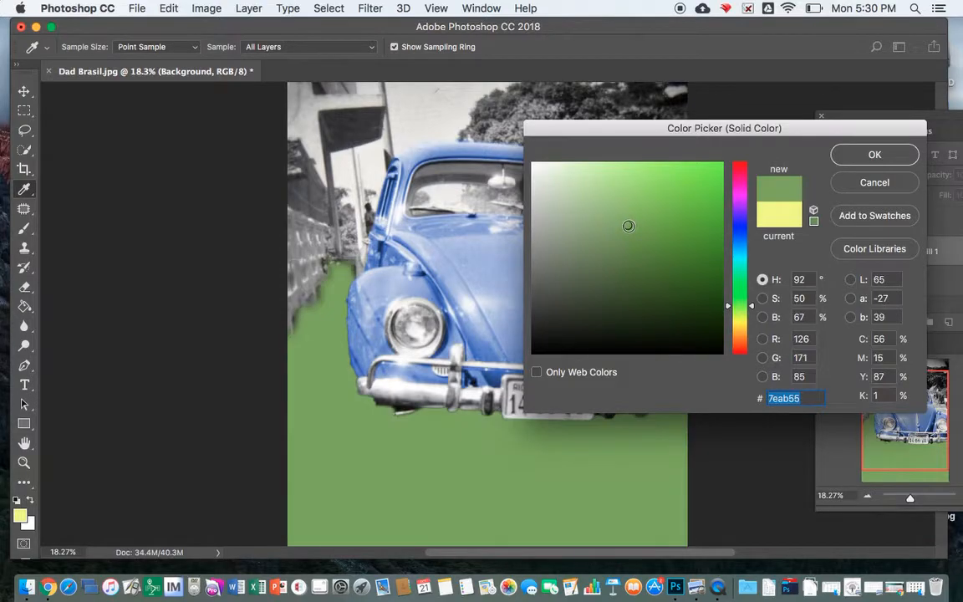
left_click_drag(626, 260, 625, 271)
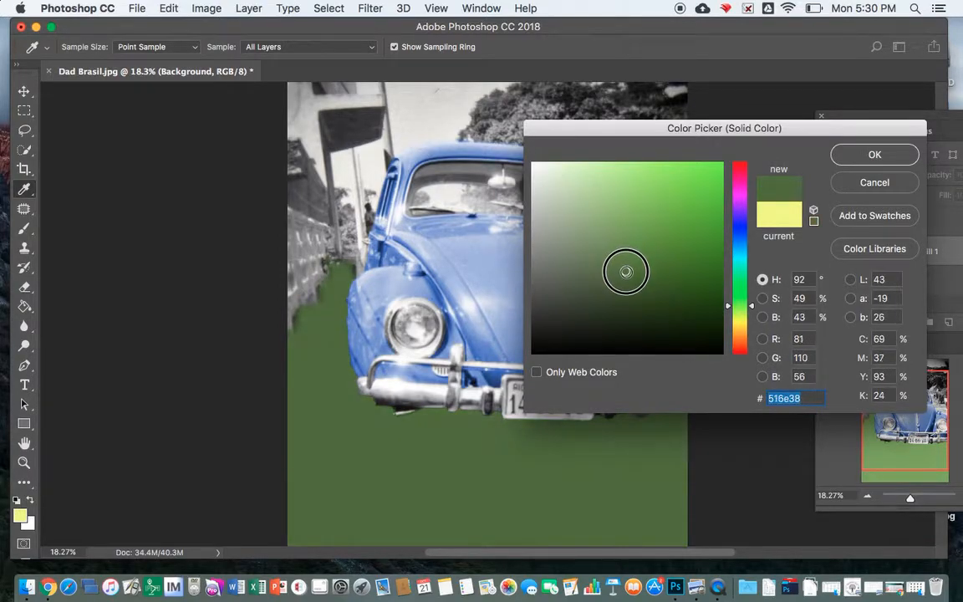
left_click(875, 156)
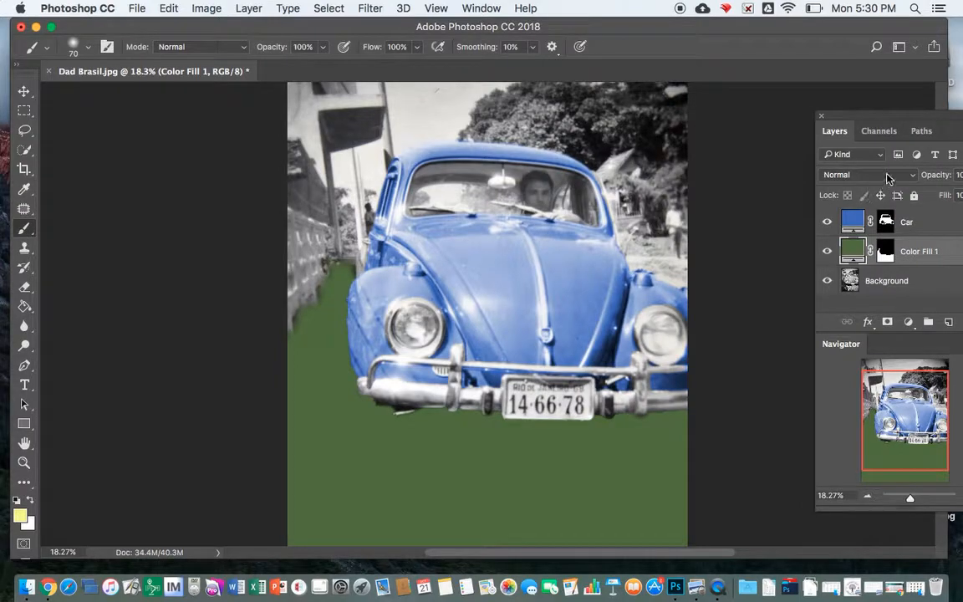
Set the green fill layer's blend mode to Overlay and rename the layer grass.
left_click(888, 176)
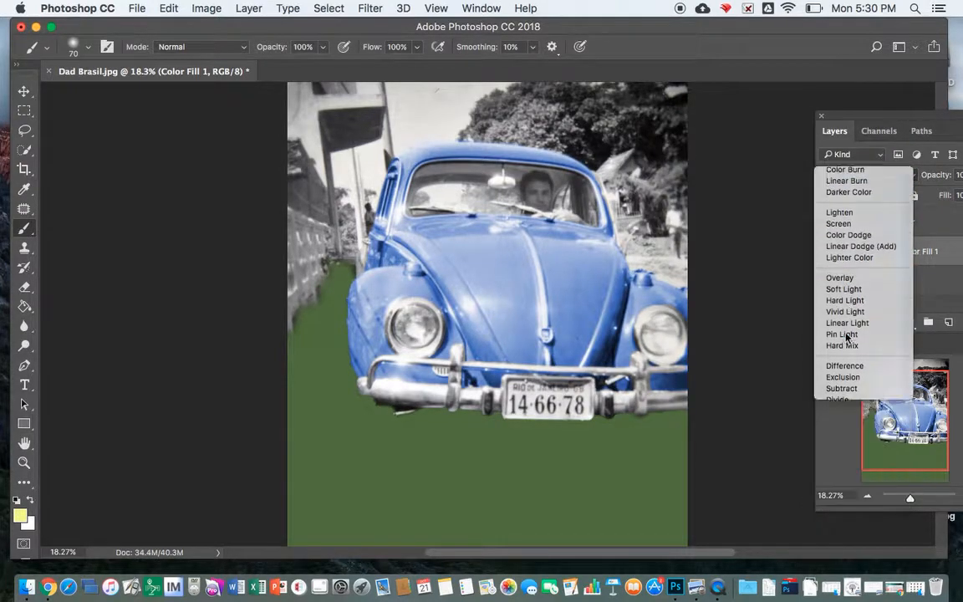
left_click(846, 334)
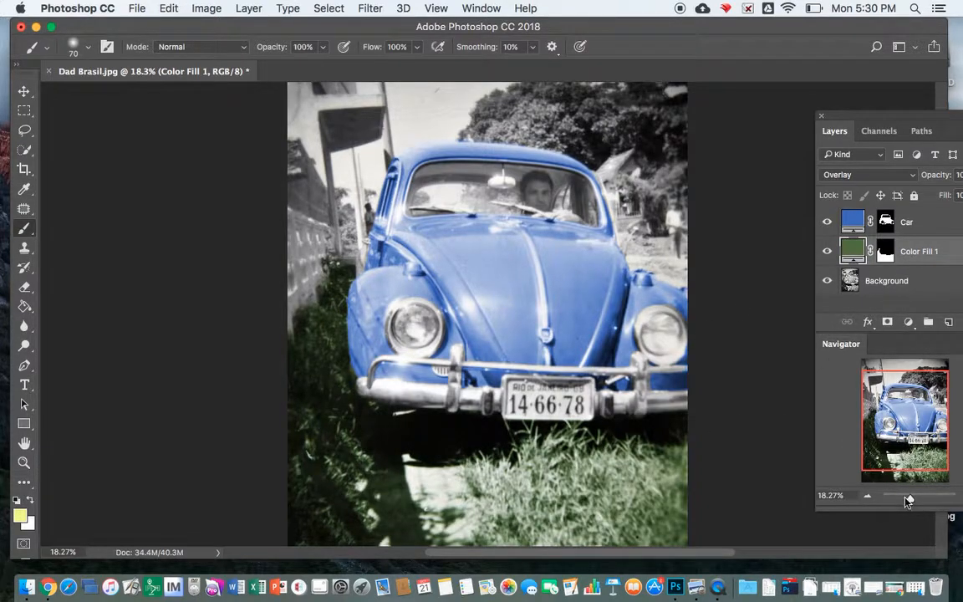
double_click(924, 252)
type("grass")
left_click(936, 289)
left_click(878, 251)
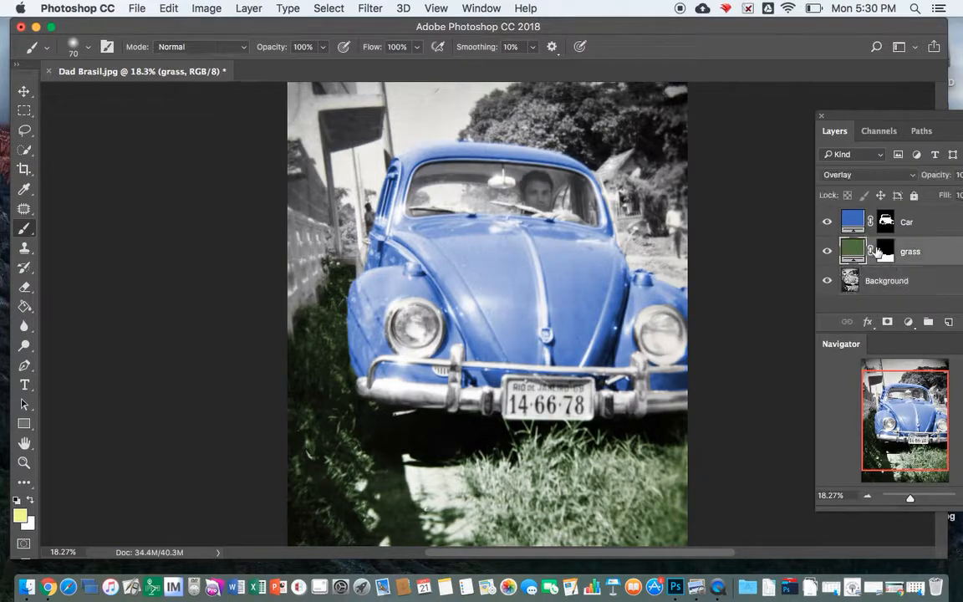
Duplicate the grass layer, hiding the original, and rasterize the copy's fill so it can be painted on.
left_click_drag(912, 255, 949, 323)
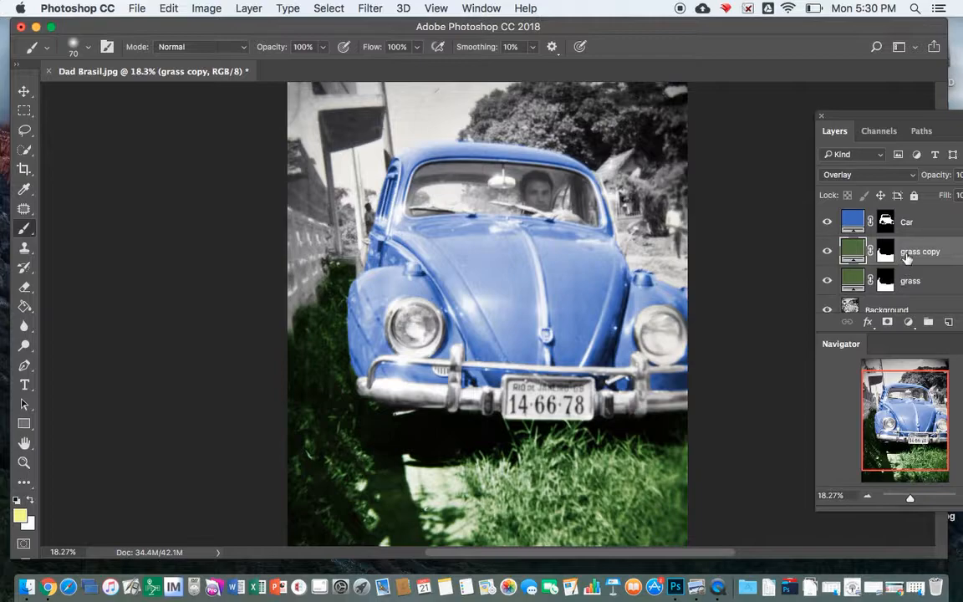
left_click(827, 283)
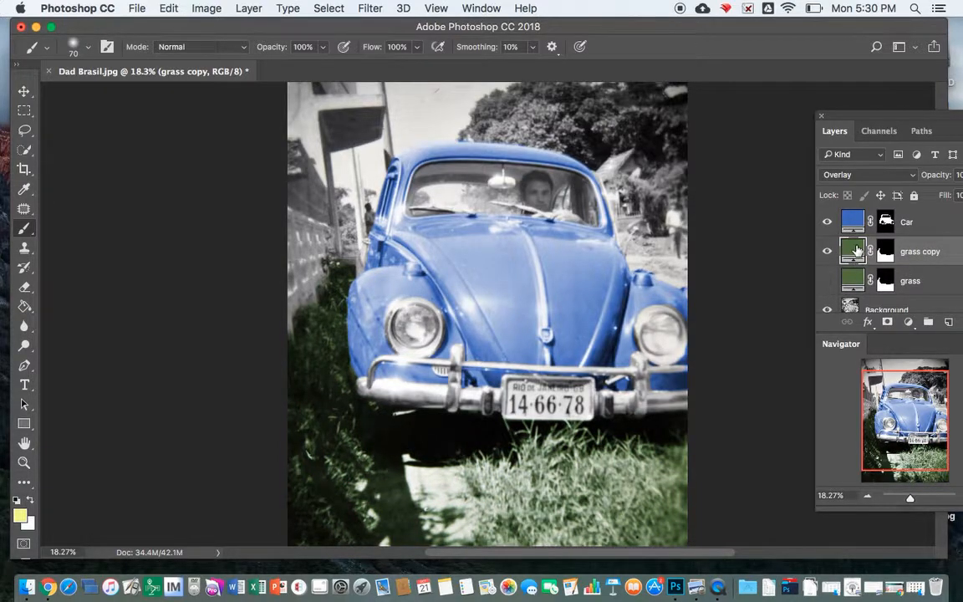
left_click(426, 305)
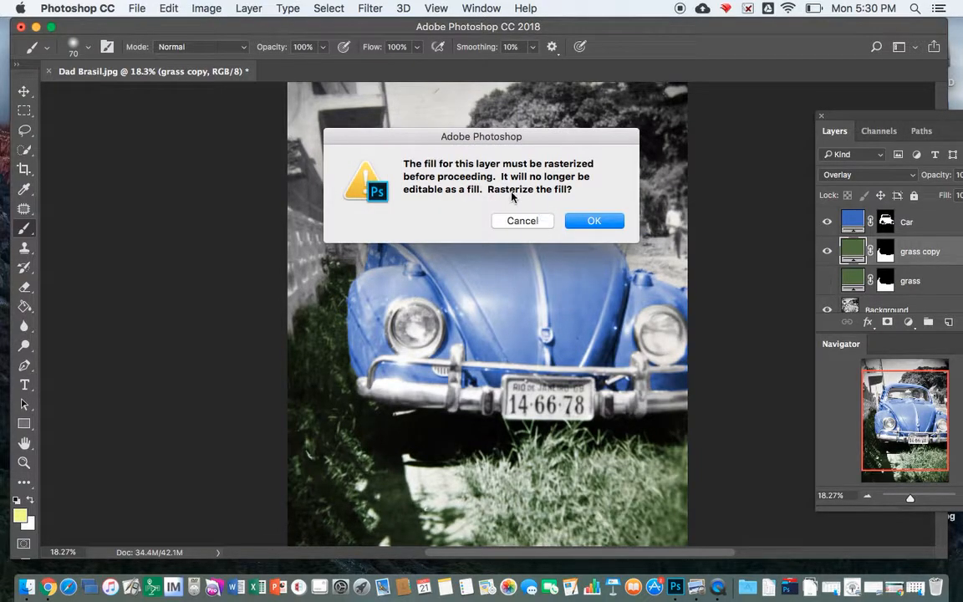
left_click(584, 223)
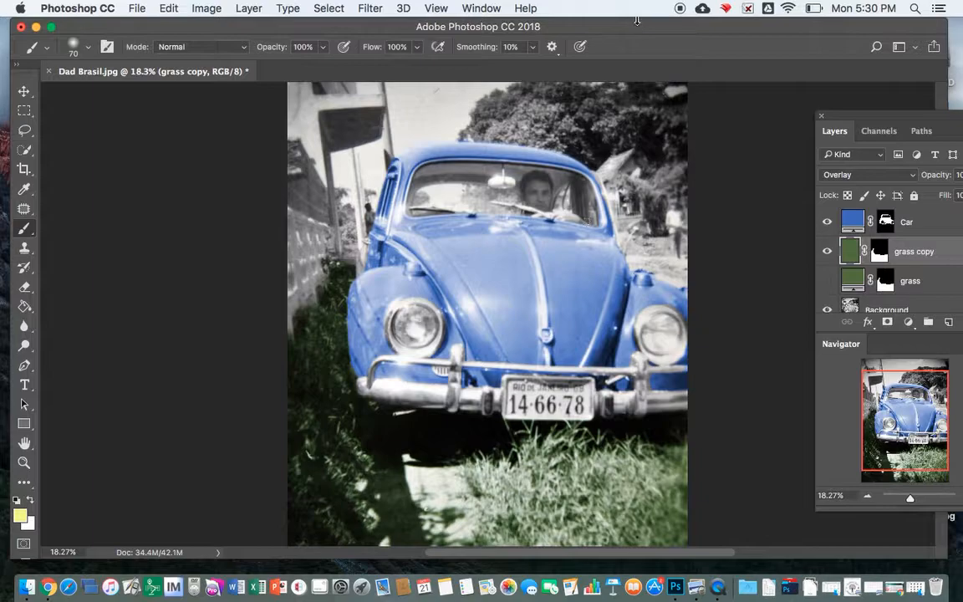
Bring the foreground color swatch into easy reach and set the foreground color to sandy yellow #e4dc7d.
left_click_drag(634, 26, 685, 26)
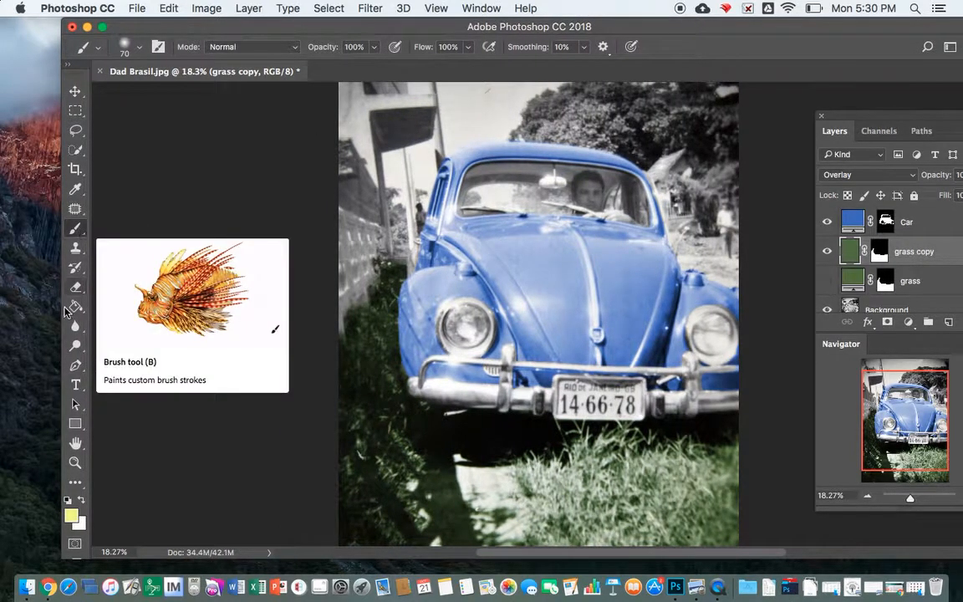
left_click(71, 516)
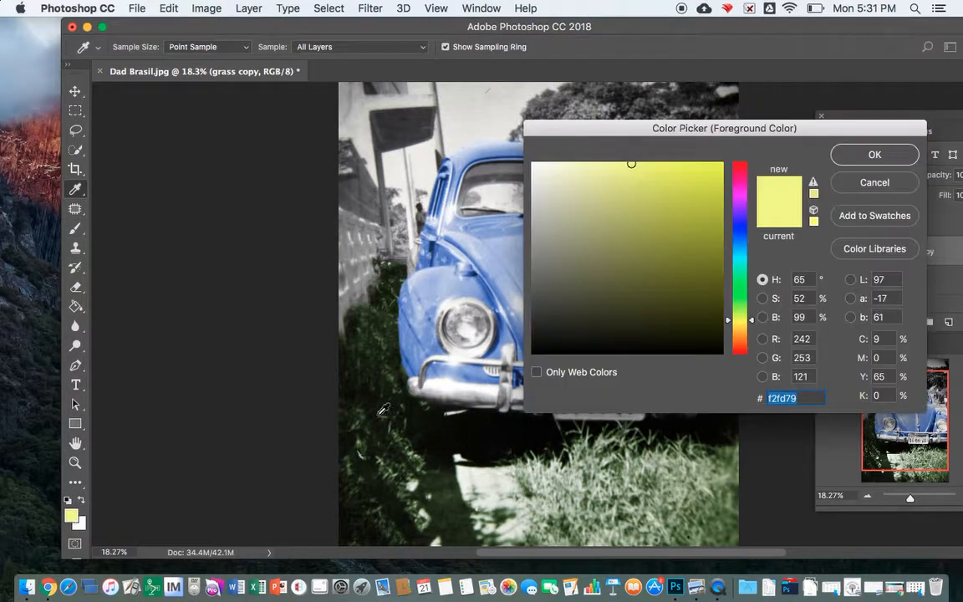
left_click_drag(730, 319, 730, 325)
left_click_drag(631, 226, 619, 184)
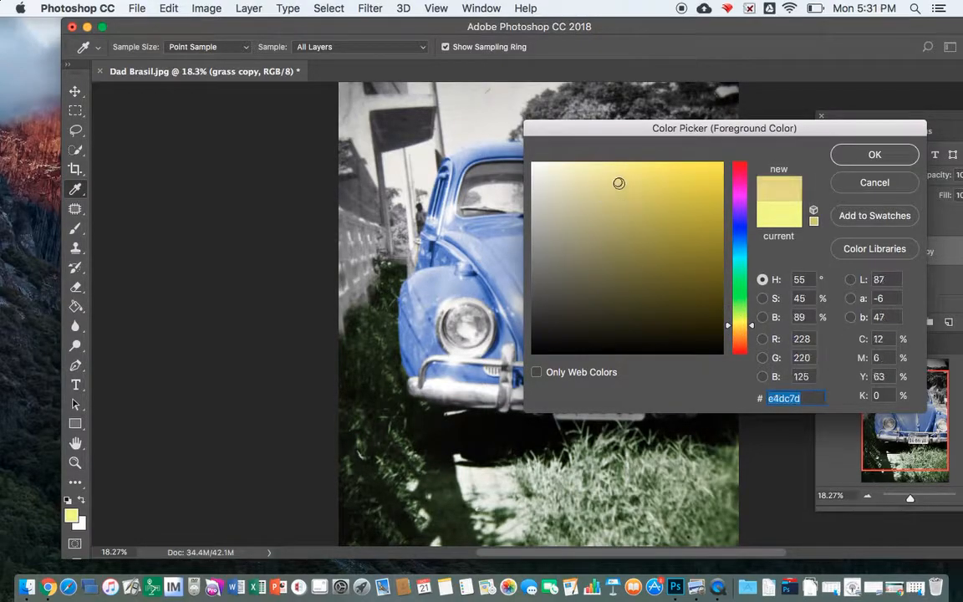
left_click(870, 159)
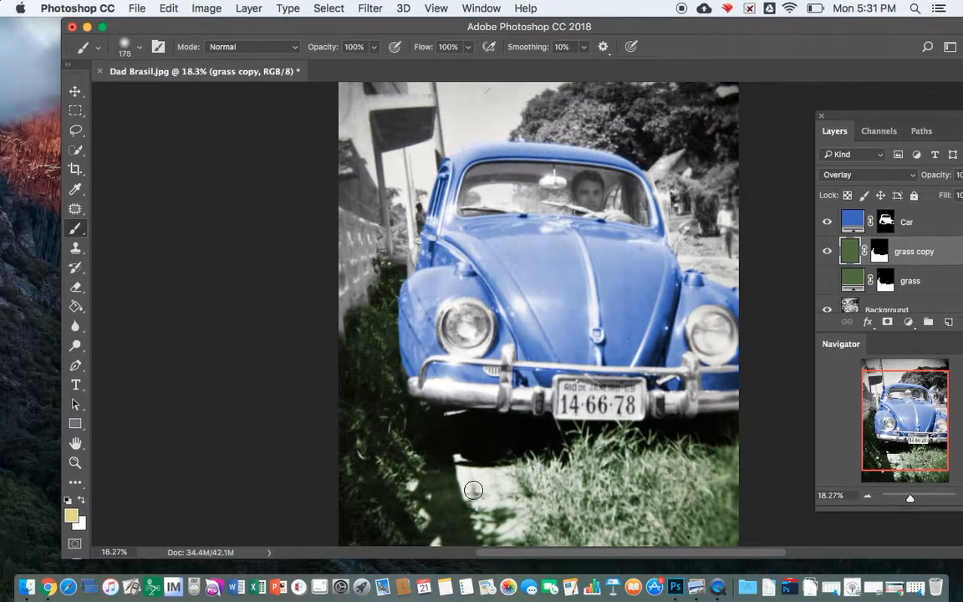
Paint the bare dirt path in front of the car sandy yellow with a 400 px brush at 58% opacity.
key("bracketright")
key("bracketright")
left_click(373, 48)
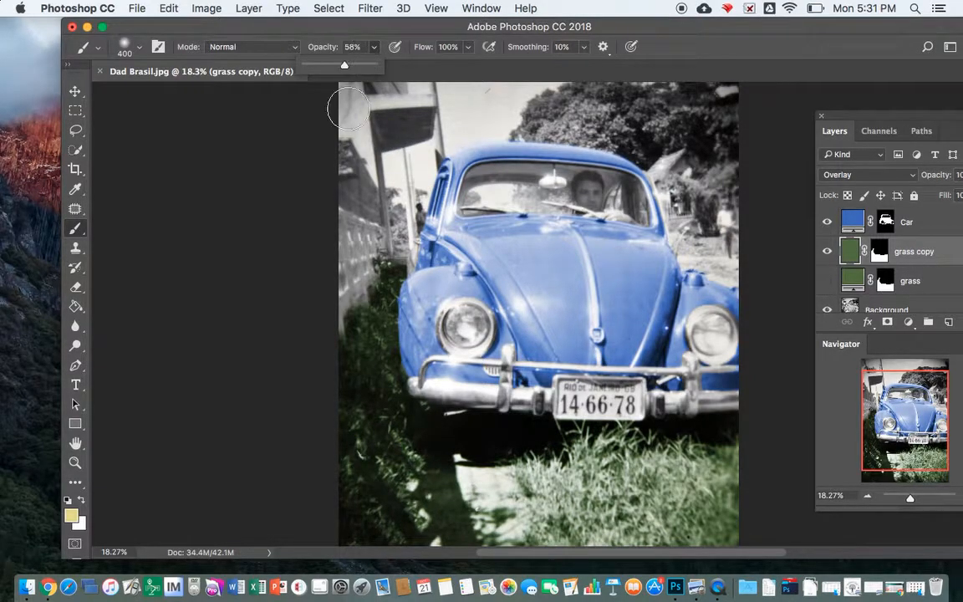
mouse_move(481, 513)
left_mouse_down()
mouse_move(491, 509)
mouse_move(474, 480)
mouse_move(505, 545)
mouse_move(498, 477)
mouse_move(509, 542)
mouse_move(459, 468)
mouse_move(459, 538)
mouse_move(441, 468)
mouse_move(451, 523)
mouse_move(436, 556)
left_mouse_up()
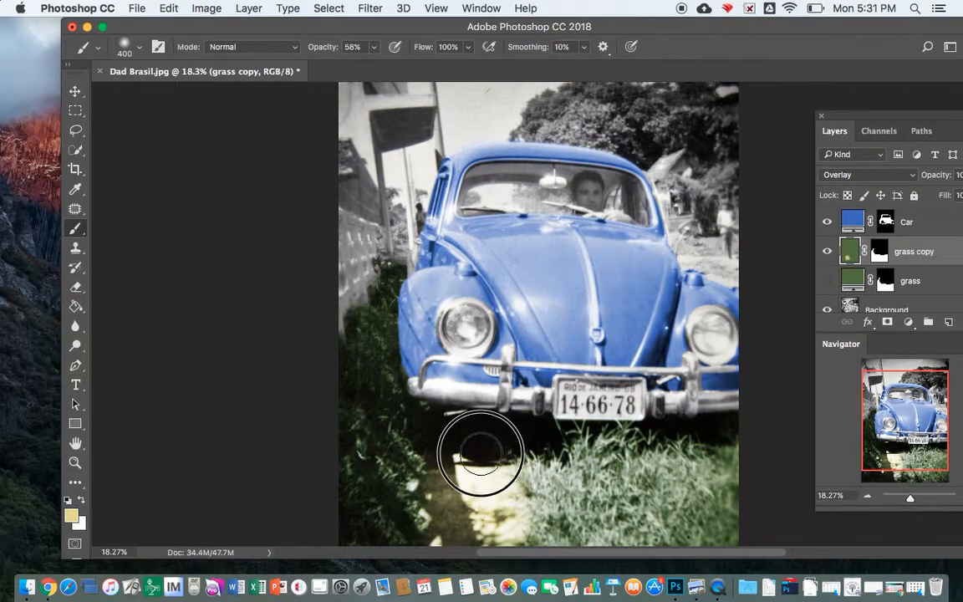
left_click_drag(428, 579, 427, 584)
mouse_move(511, 455)
left_mouse_down()
mouse_move(503, 598)
mouse_move(450, 440)
left_mouse_up()
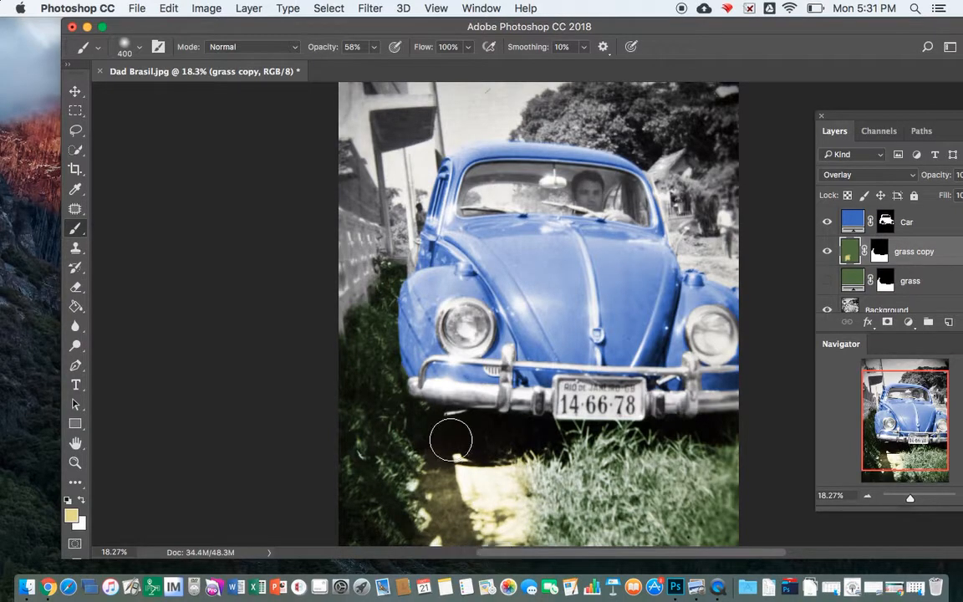
Lower the brush opacity to 15% and lightly tint the grass and the shaded foliage beside the path with the sandy yellow.
left_click(374, 47)
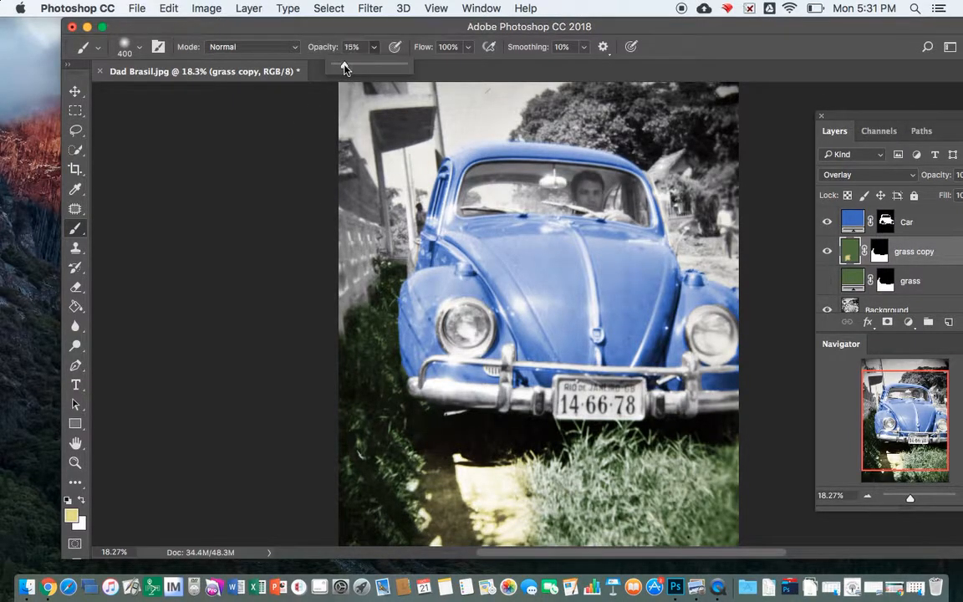
mouse_move(539, 466)
left_mouse_down()
mouse_move(618, 459)
mouse_move(546, 521)
mouse_move(608, 471)
mouse_move(633, 559)
left_mouse_up()
mouse_move(591, 526)
left_mouse_down()
mouse_move(611, 559)
mouse_move(551, 450)
mouse_move(547, 510)
left_mouse_up()
left_click(694, 445)
left_click(686, 494)
left_click(638, 479)
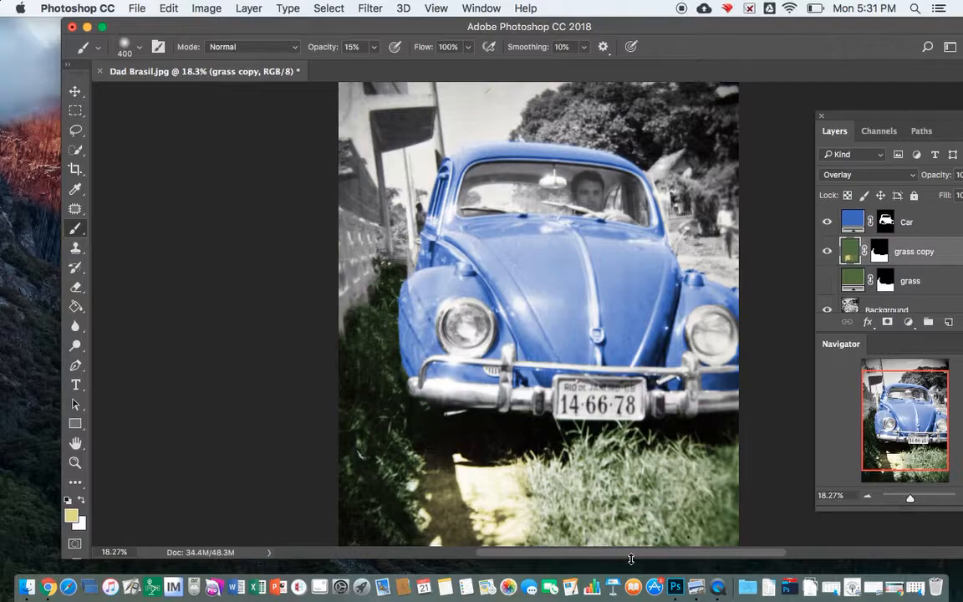
left_click(398, 477)
mouse_move(393, 447)
left_mouse_down()
mouse_move(384, 539)
mouse_move(373, 512)
mouse_move(350, 510)
mouse_move(372, 439)
mouse_move(387, 548)
left_mouse_up()
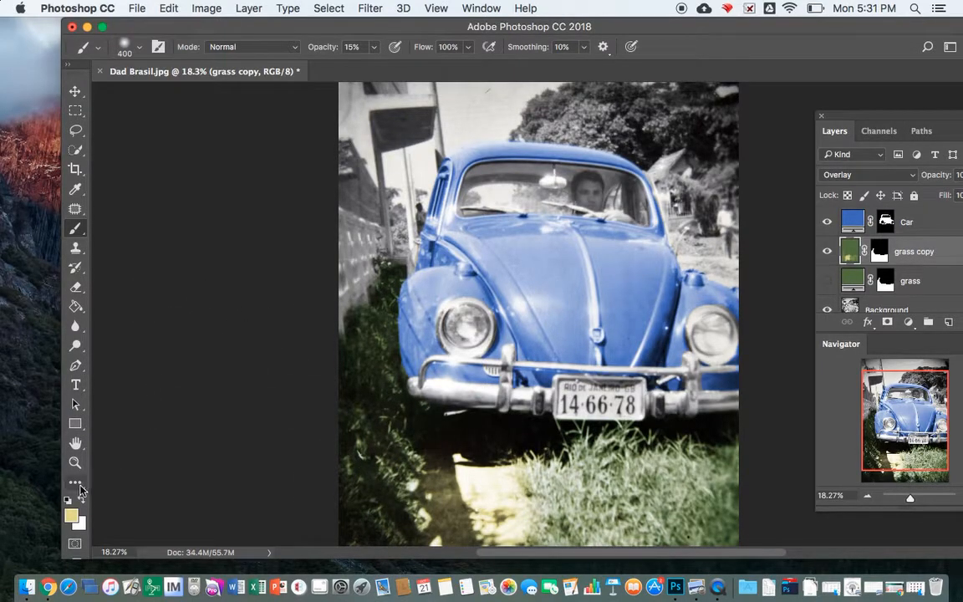
Change the foreground color to a dark green with a hue of 113°.
left_click(70, 516)
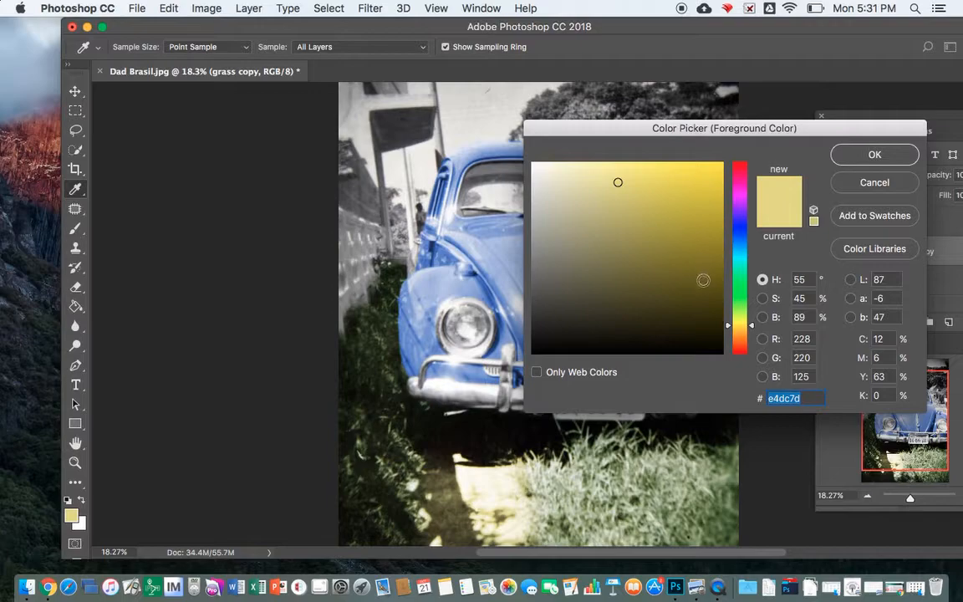
left_click(738, 296)
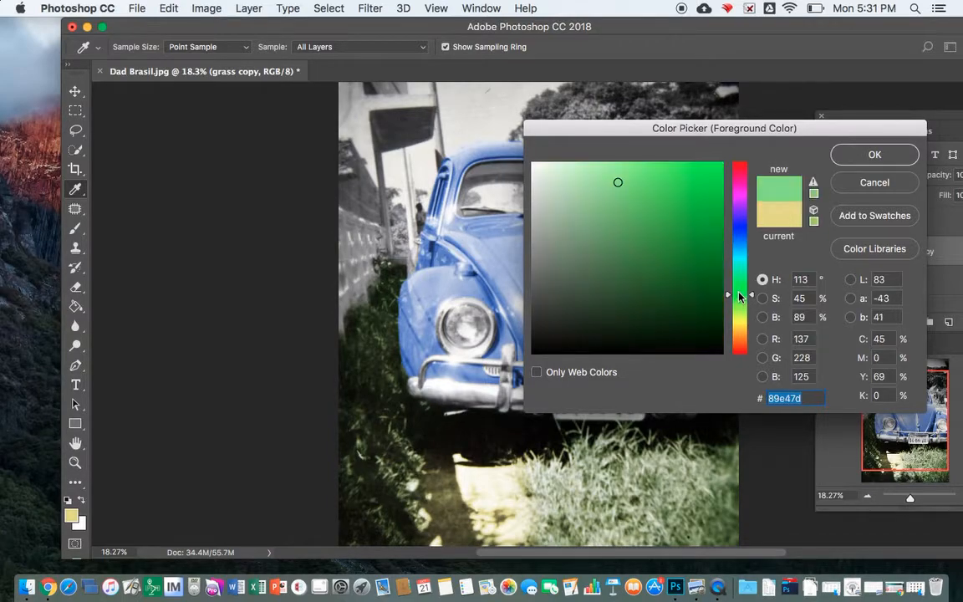
left_click(635, 292)
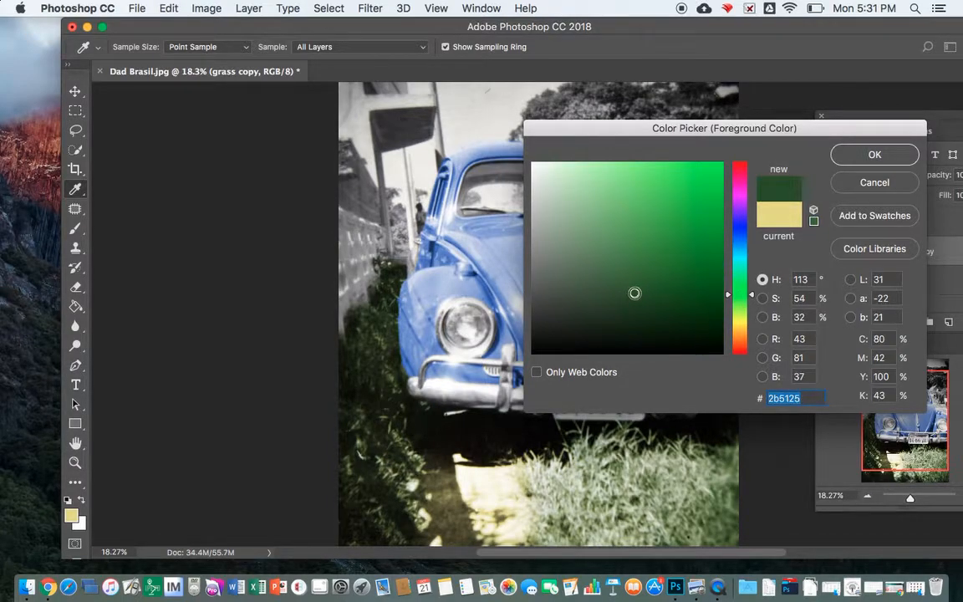
left_click(628, 278)
left_click(875, 153)
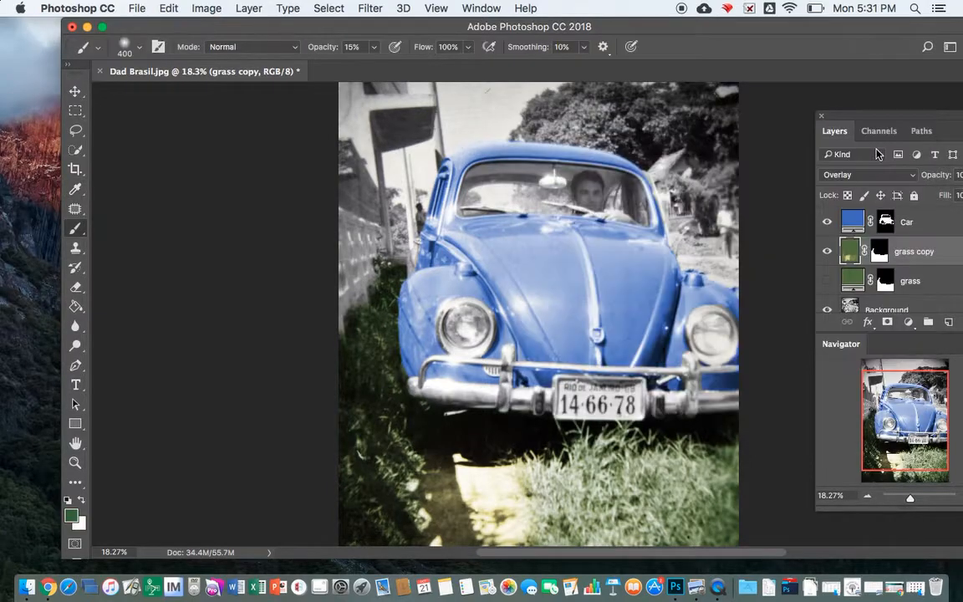
Brush dark green at 15% opacity over the grass near the photo's lower-right corner and the foliage along the wall.
mouse_move(707, 510)
left_mouse_down()
mouse_move(718, 547)
mouse_move(724, 461)
mouse_move(687, 538)
mouse_move(695, 463)
mouse_move(654, 526)
mouse_move(700, 529)
mouse_move(722, 483)
mouse_move(723, 533)
left_mouse_up()
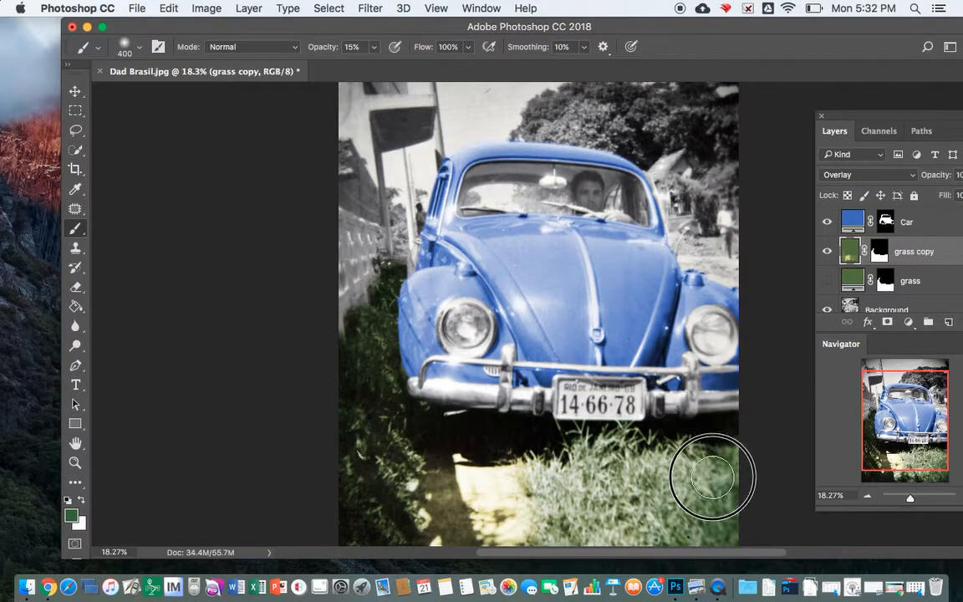
mouse_move(375, 506)
left_mouse_down()
mouse_move(393, 524)
mouse_move(385, 519)
left_mouse_up()
mouse_move(369, 320)
left_mouse_down()
mouse_move(346, 356)
mouse_move(374, 327)
left_mouse_up()
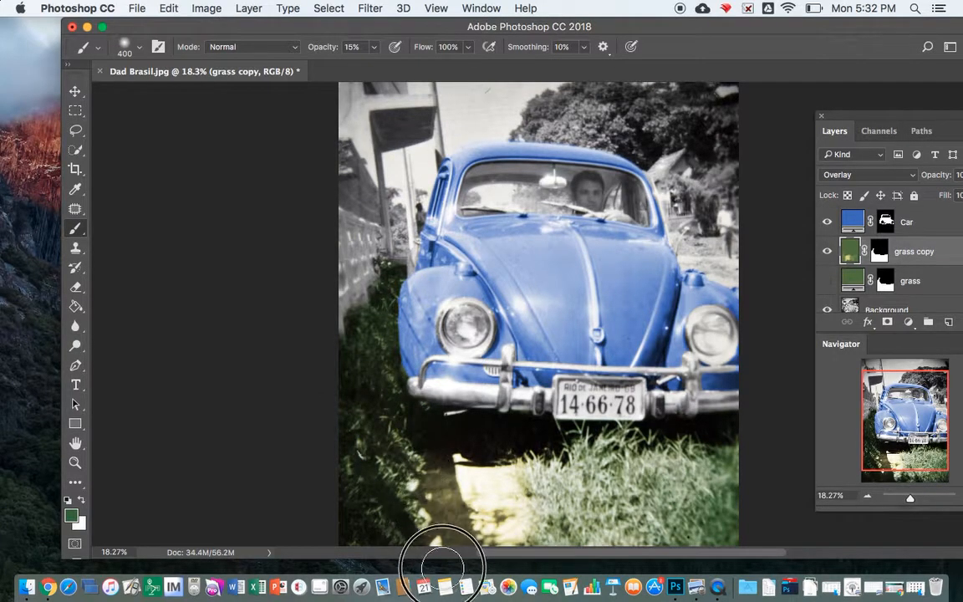